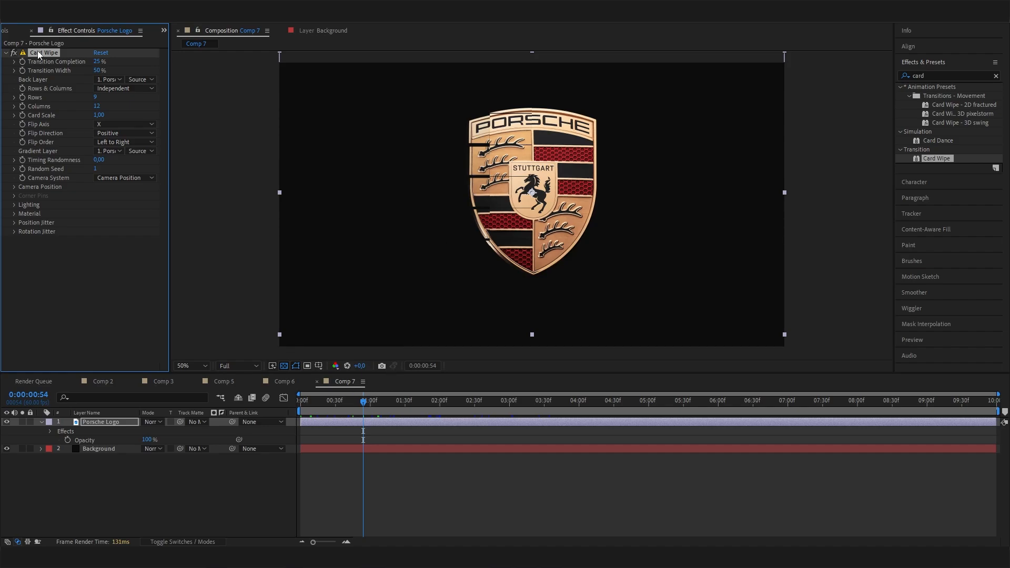
Keyframe the Card Wipe's Transition Completion at 50% at the start of the composition
drag(357, 402, 298, 412)
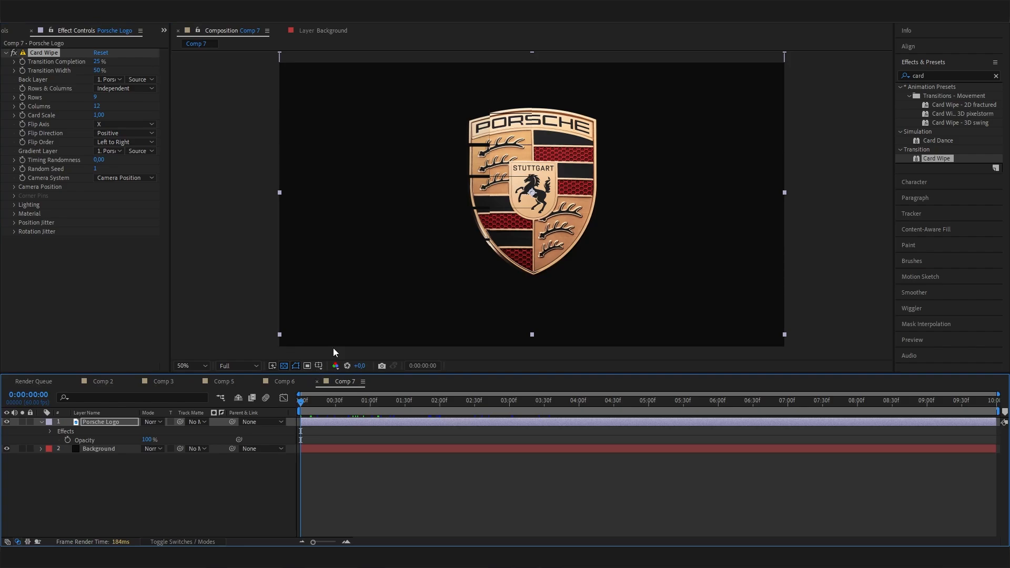
click(97, 61)
text(5)
key(Return)
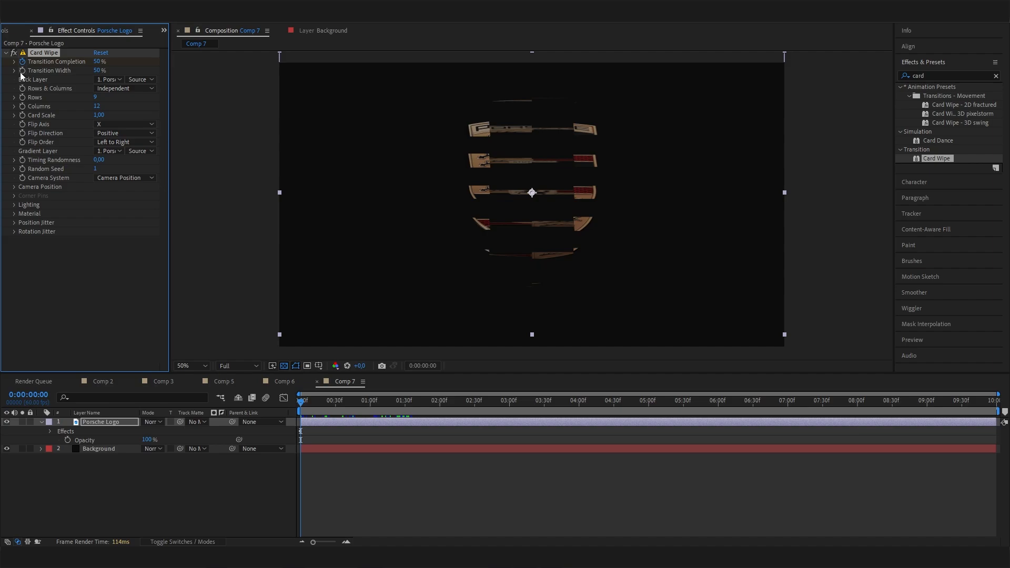
Keyframe the Card Wipe's Transition Completion at 100% at 0:00:01:29 and return to the start for a preview
drag(311, 409, 401, 411)
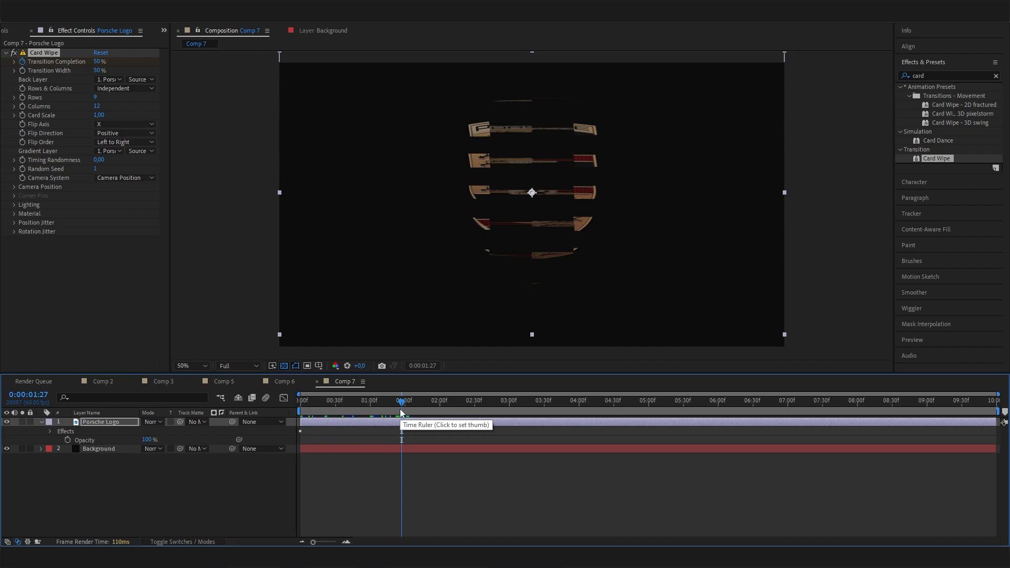
drag(400, 401, 403, 400)
click(97, 62)
text(100)
key(Return)
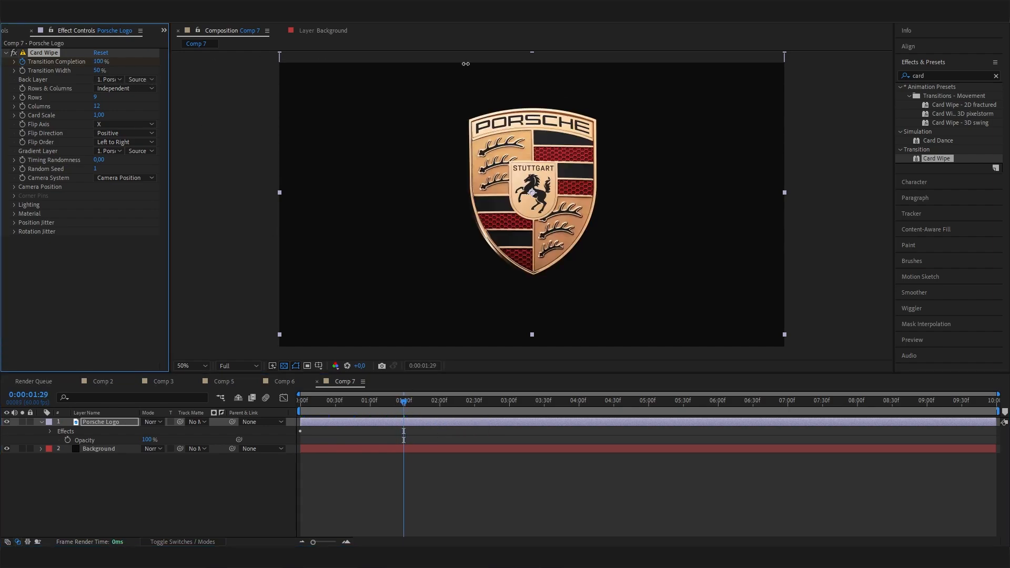
drag(403, 408, 300, 404)
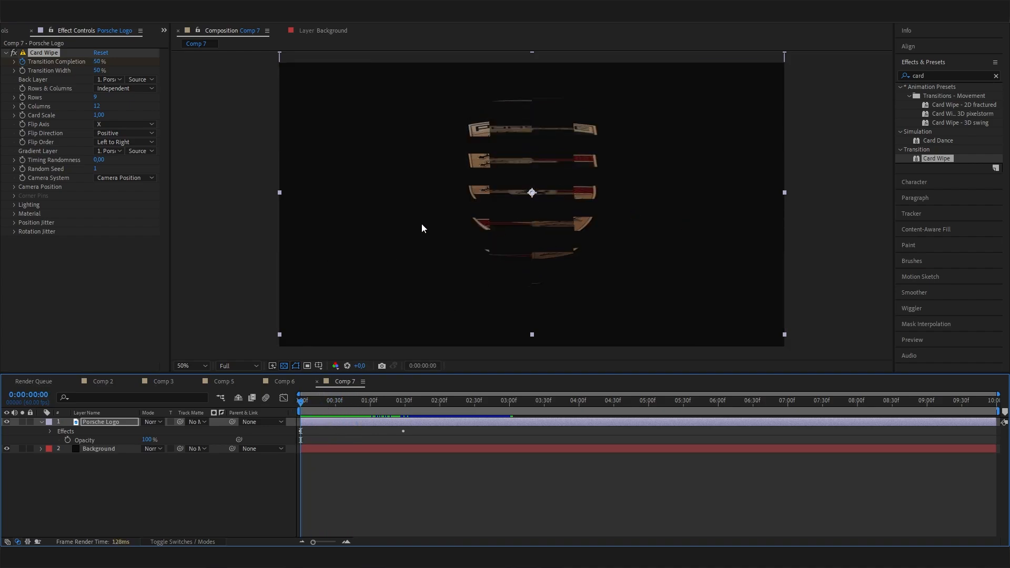
click(252, 514)
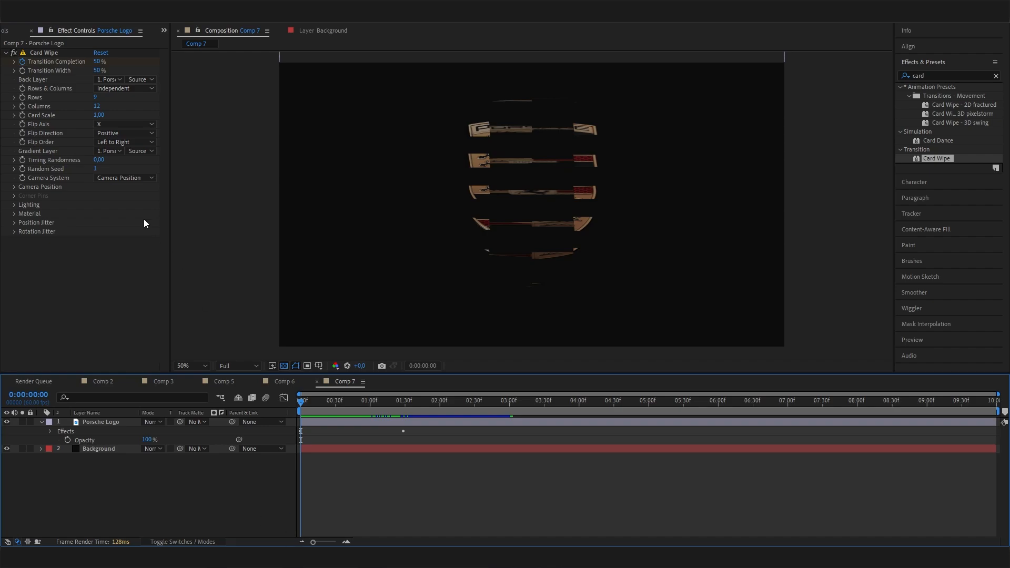
click(97, 277)
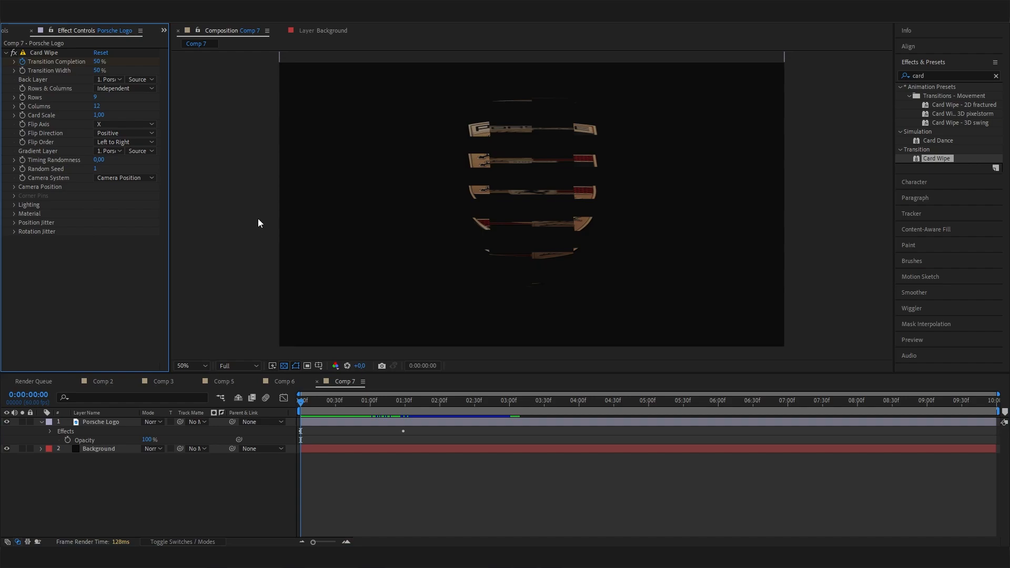
click(91, 467)
Show layer source names and set the dustlogo2.png layer's opacity to 0% at the start of the composition
click(84, 414)
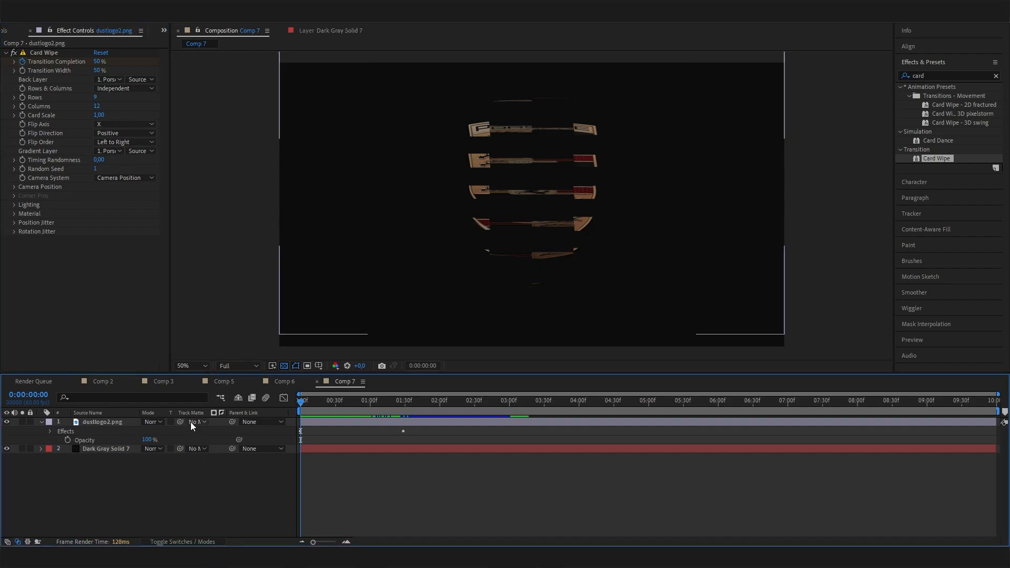
click(112, 423)
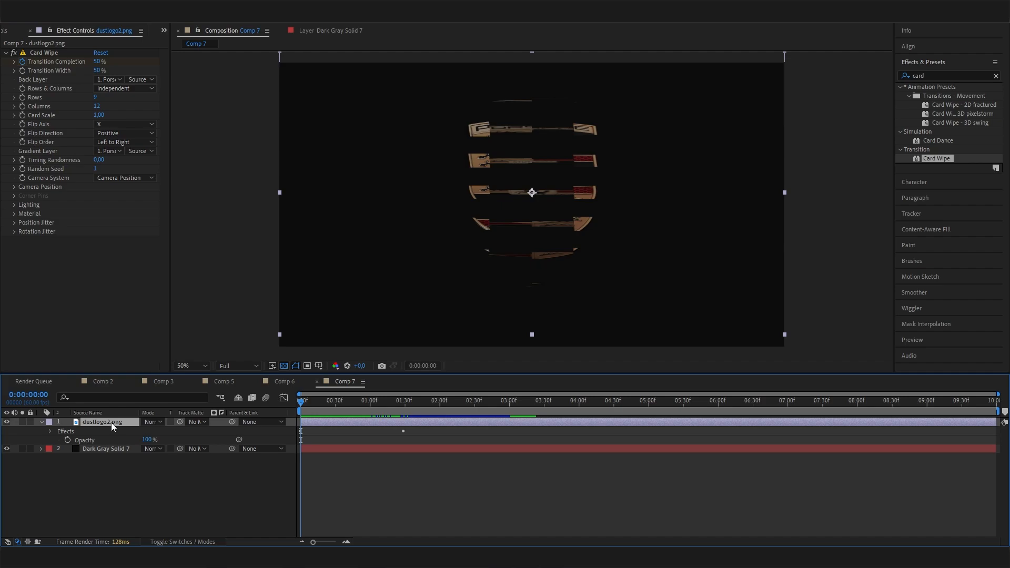
key(t)
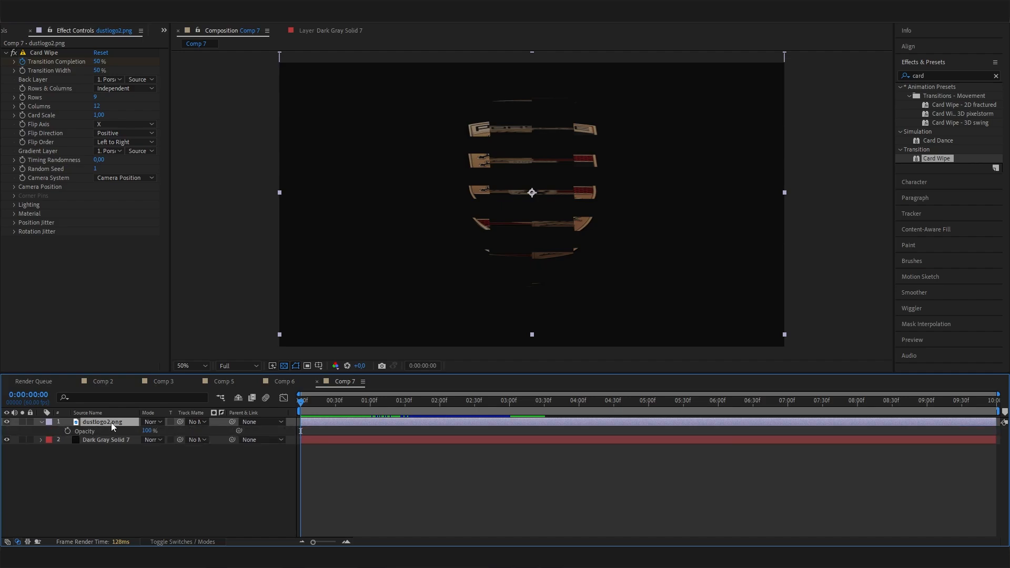
key(Return)
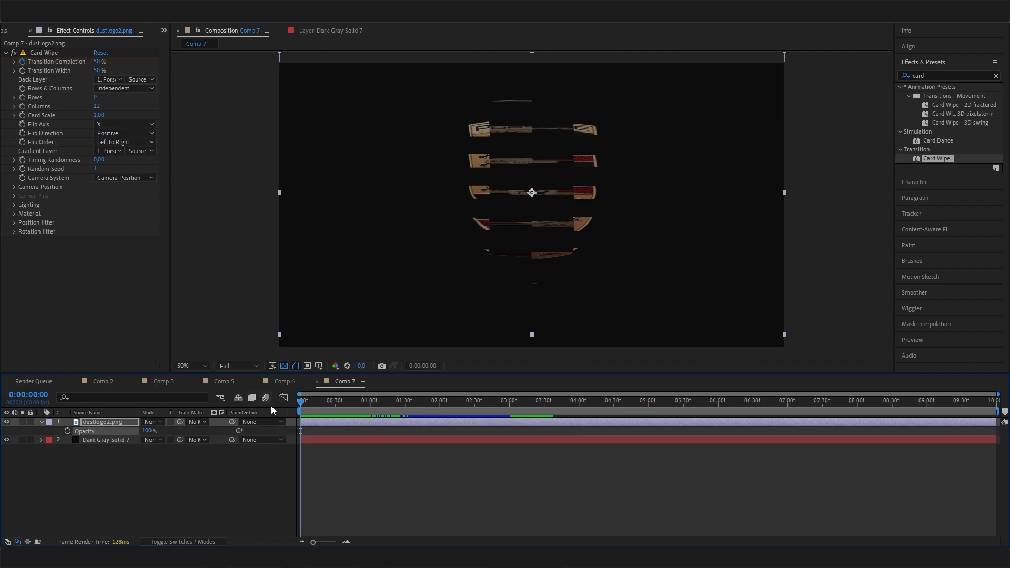
drag(147, 431, 62, 430)
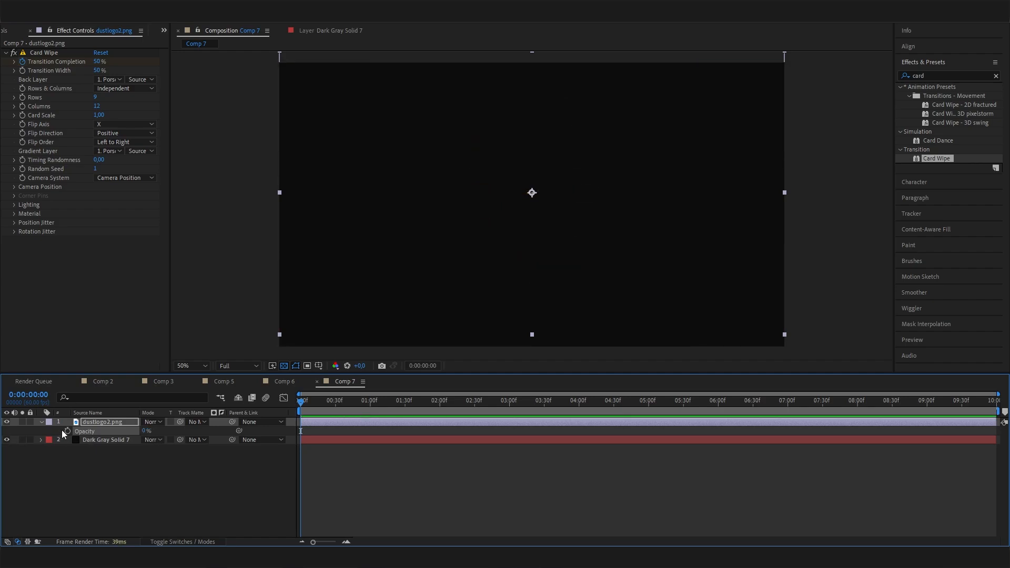
Keyframe the logo layer's opacity at 100% at 0:00:00:15 and preview the fade-in from the start
click(306, 401)
drag(306, 403, 319, 404)
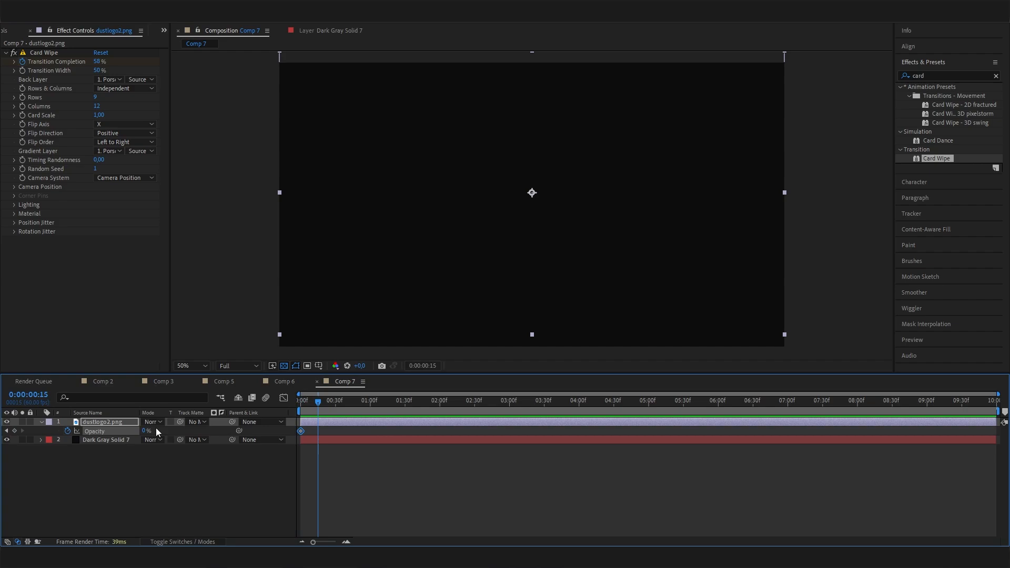
drag(146, 430, 467, 437)
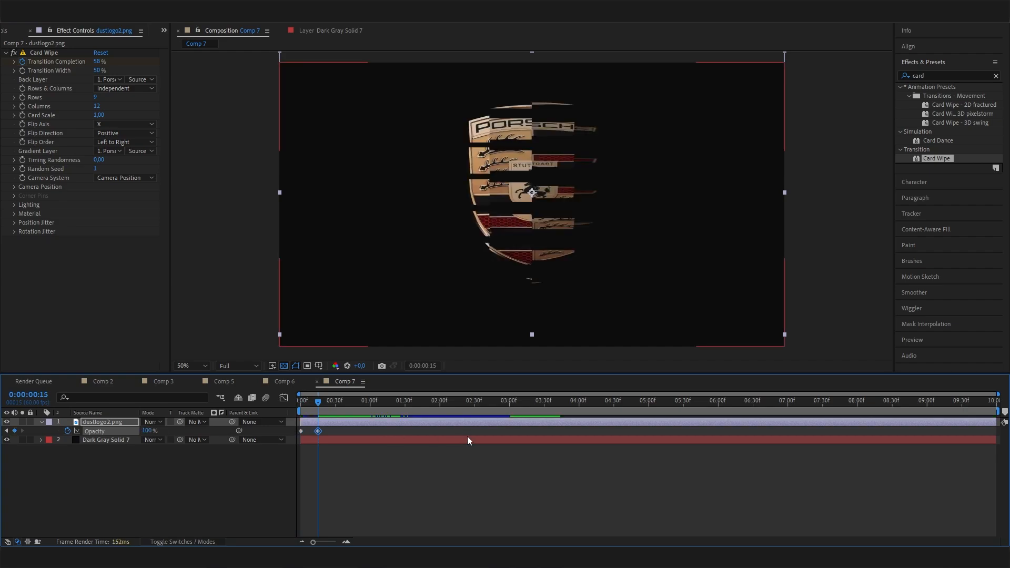
drag(336, 406, 290, 412)
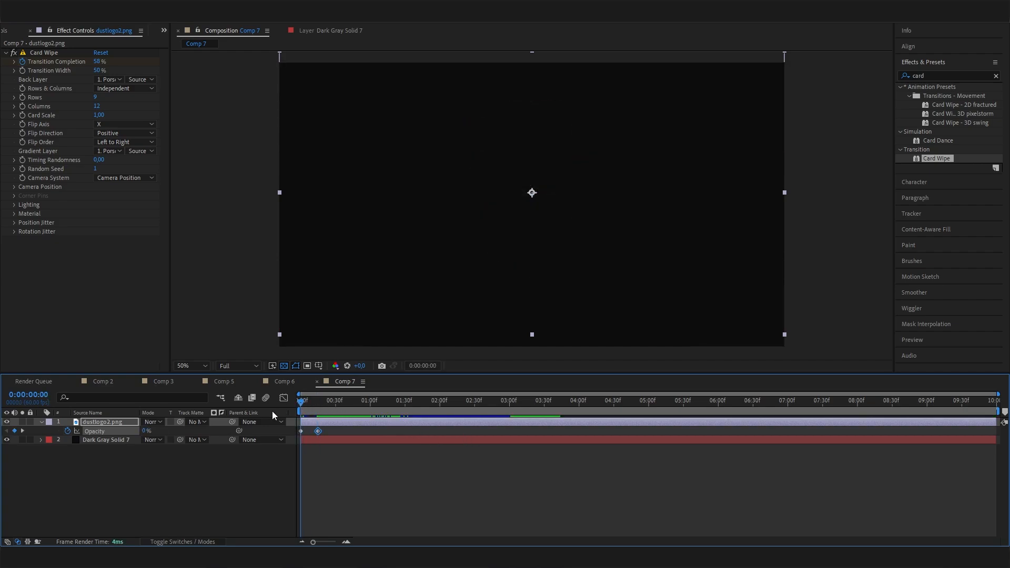
key(space)
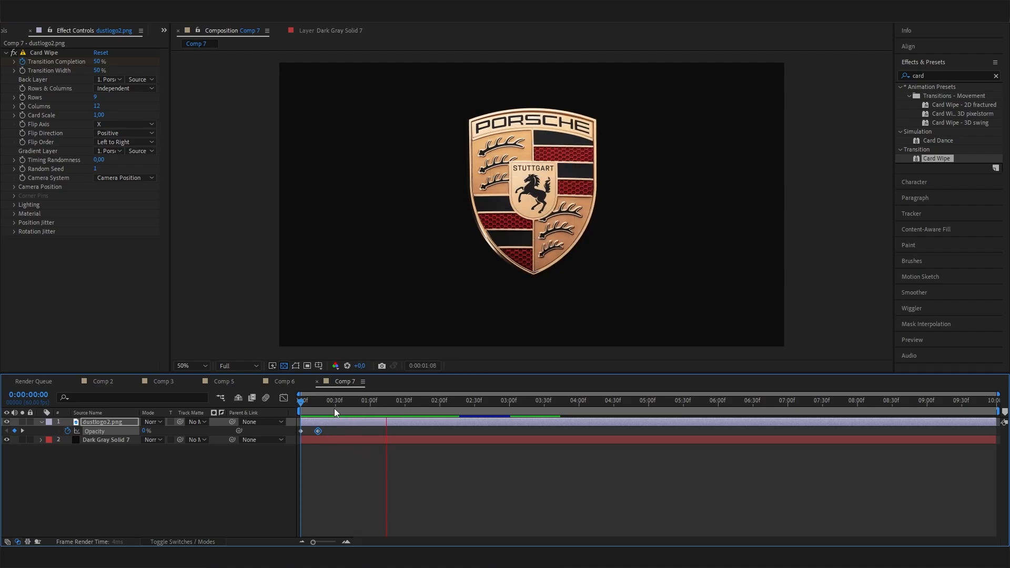
key(space)
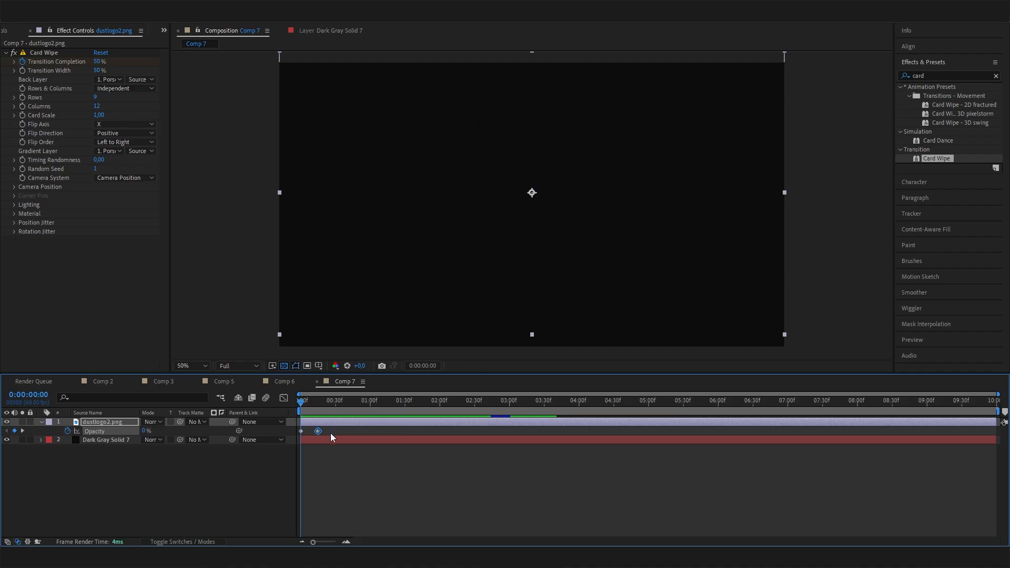
Move the second opacity keyframe just before the 30-frame mark and preview the longer fade-in
mouse_move(317, 433)
mouse_down()
mouse_move(337, 433)
mouse_move(341, 408)
mouse_move(333, 433)
mouse_up()
key(Home)
key(space)
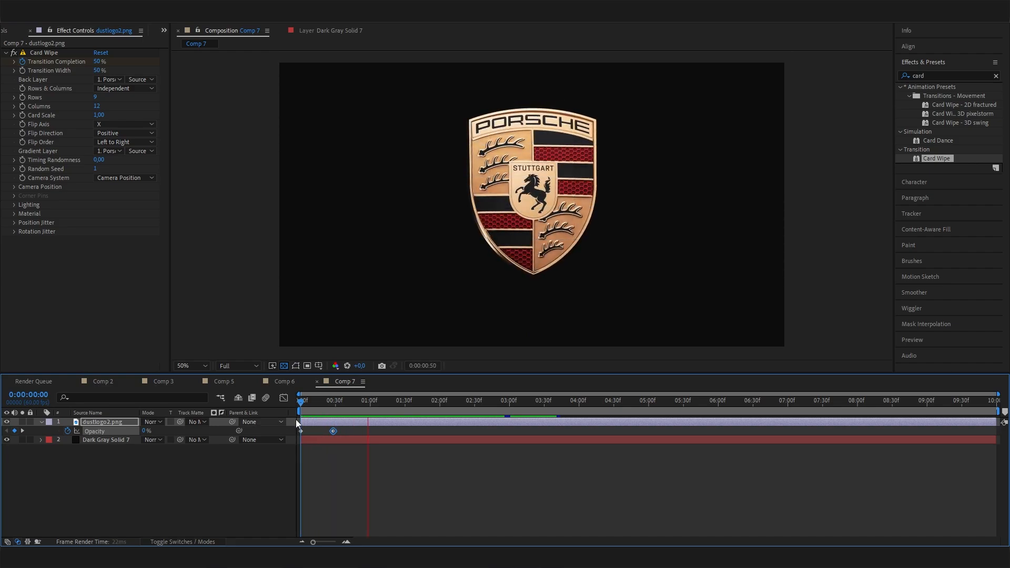
key(space)
Set the Card Wipe's Flip Order to Bottom Left to Top Right and preview the animation from the start
drag(392, 399, 342, 412)
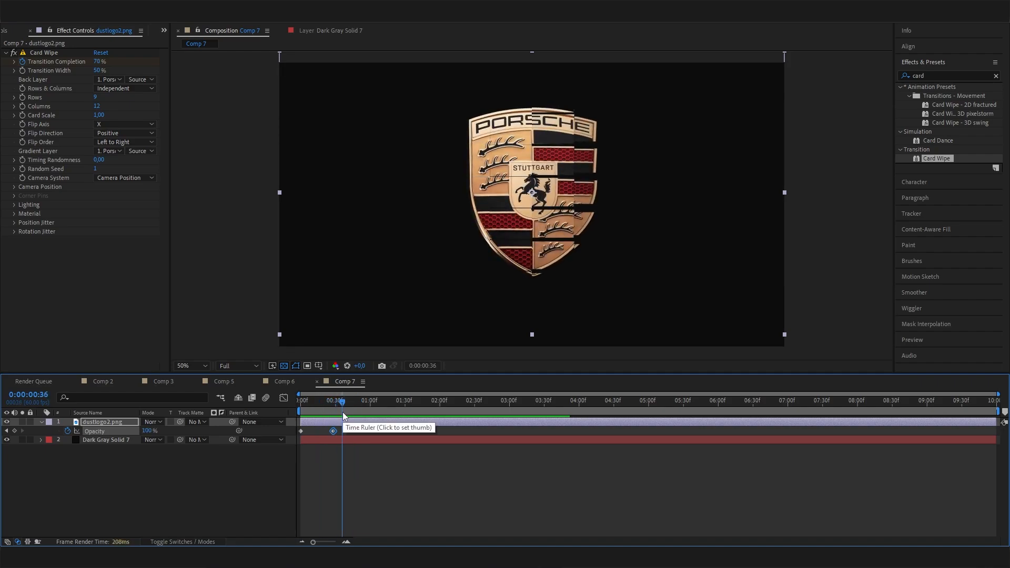
click(100, 143)
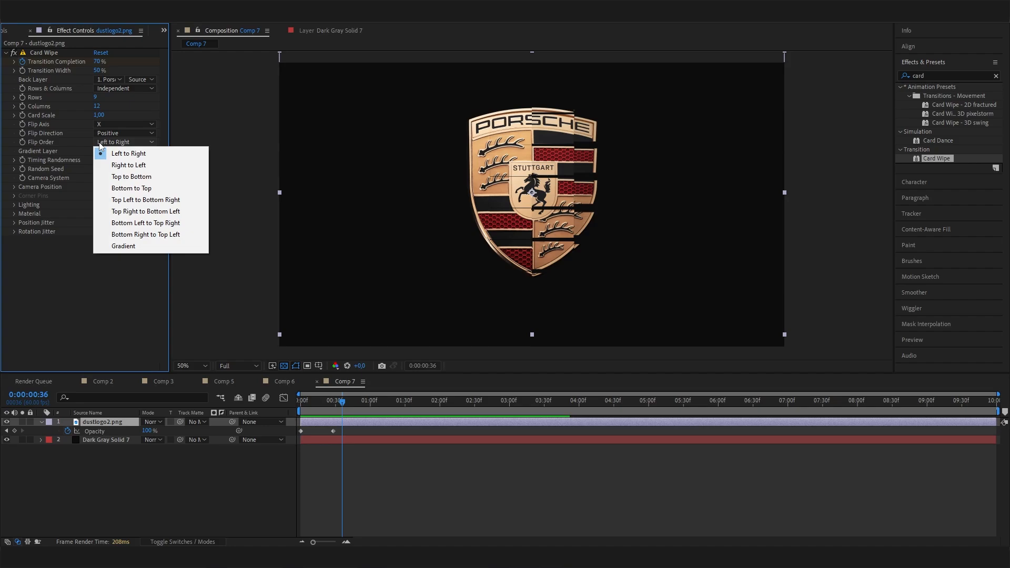
click(158, 224)
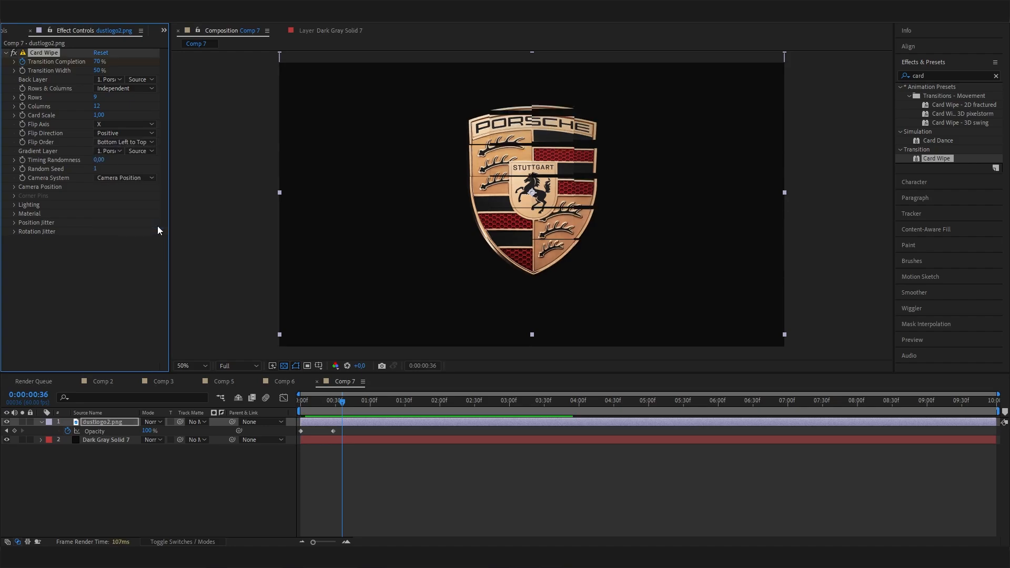
drag(332, 405, 289, 412)
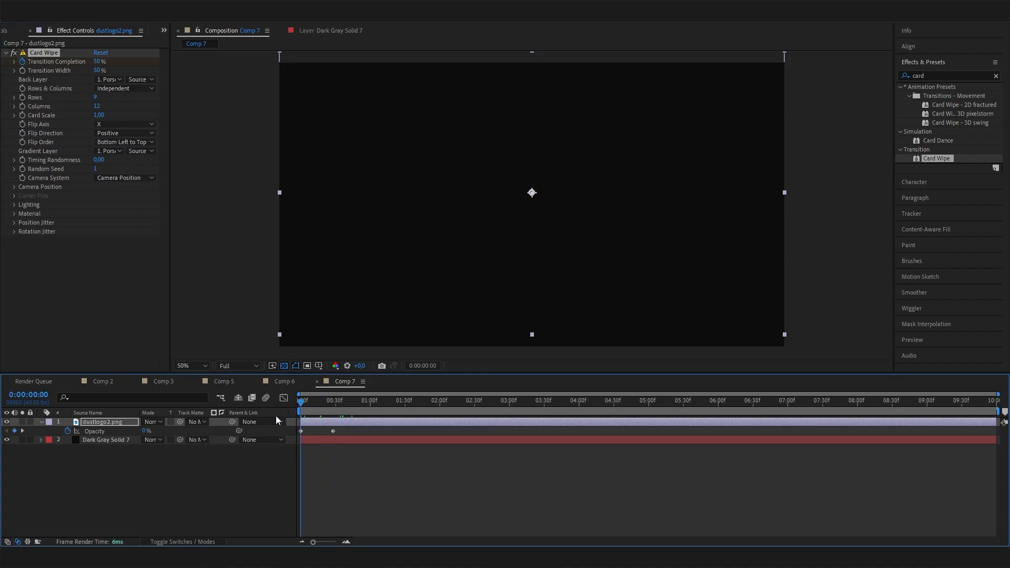
key(space)
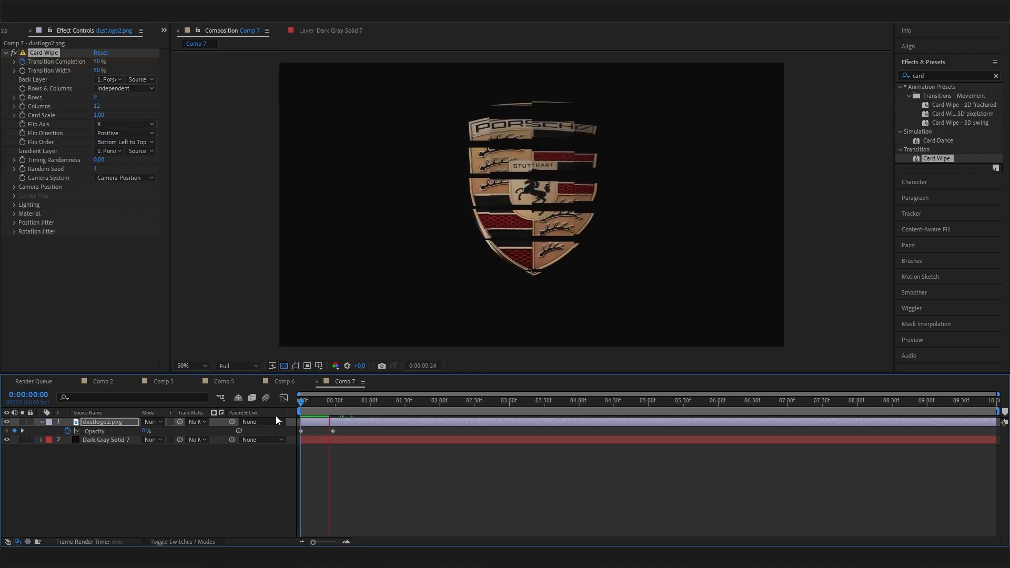
key(space)
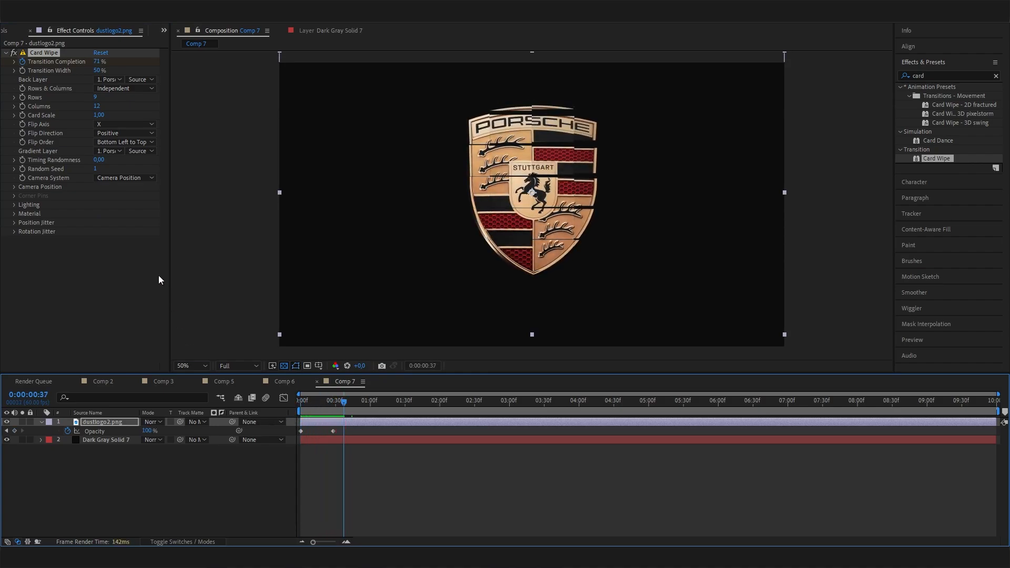
Look over the available Flip Order options and replay the logo animation from near the start
click(138, 142)
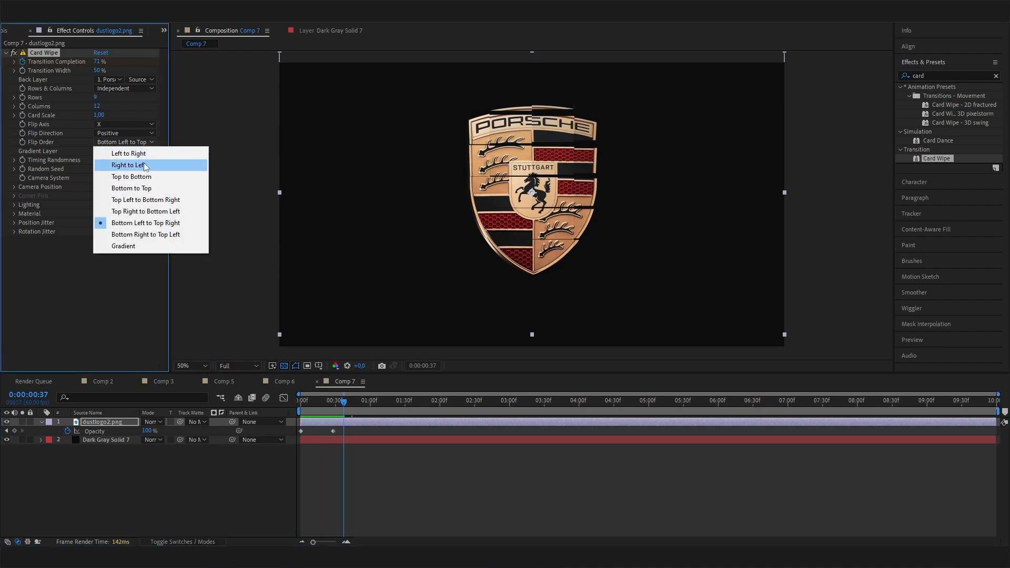
drag(356, 399, 264, 424)
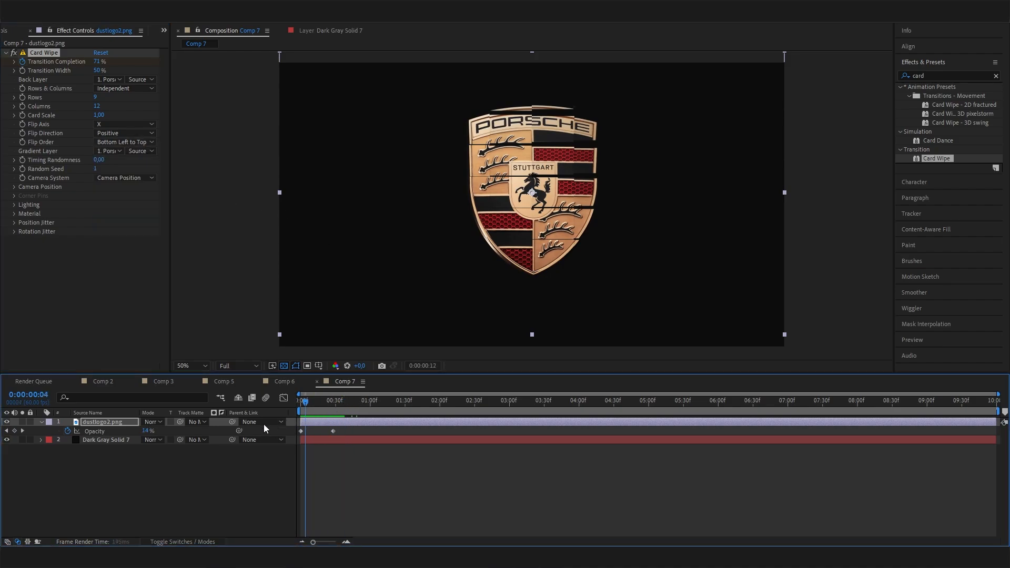
key(space)
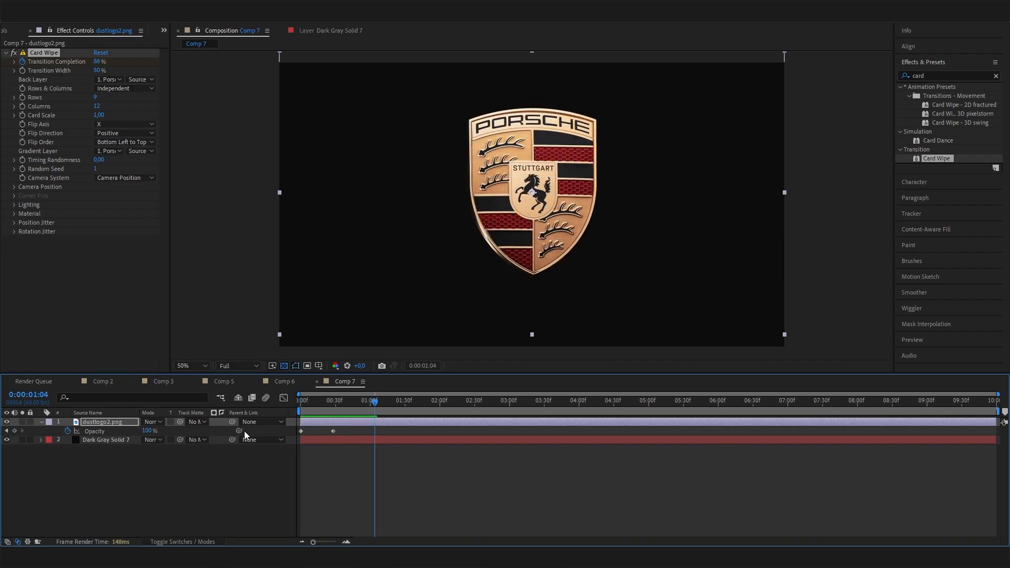
Move the ending Transition Completion keyframe to about 0:00:02:00 and preview the slower wipe
drag(365, 402, 323, 401)
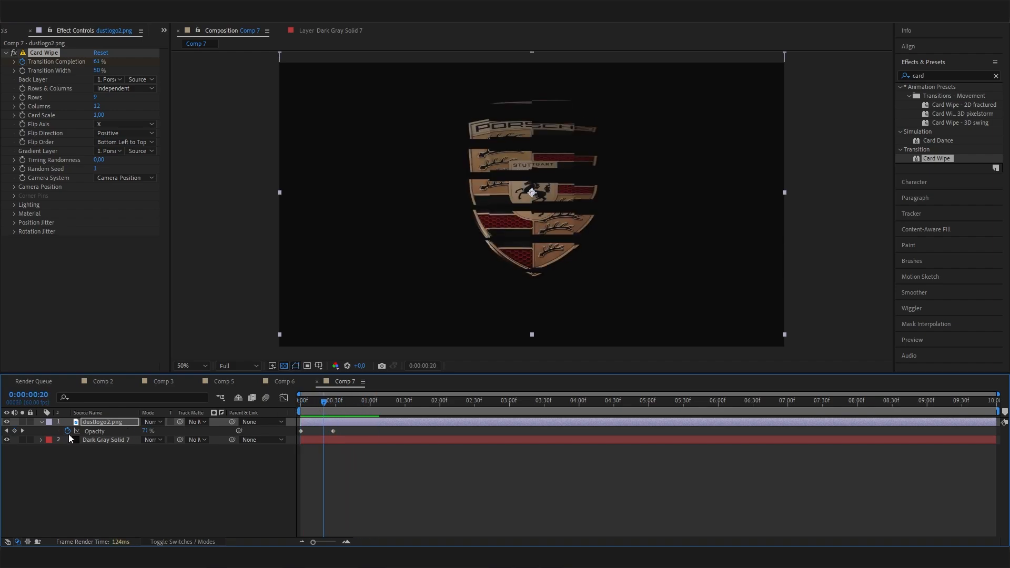
click(40, 422)
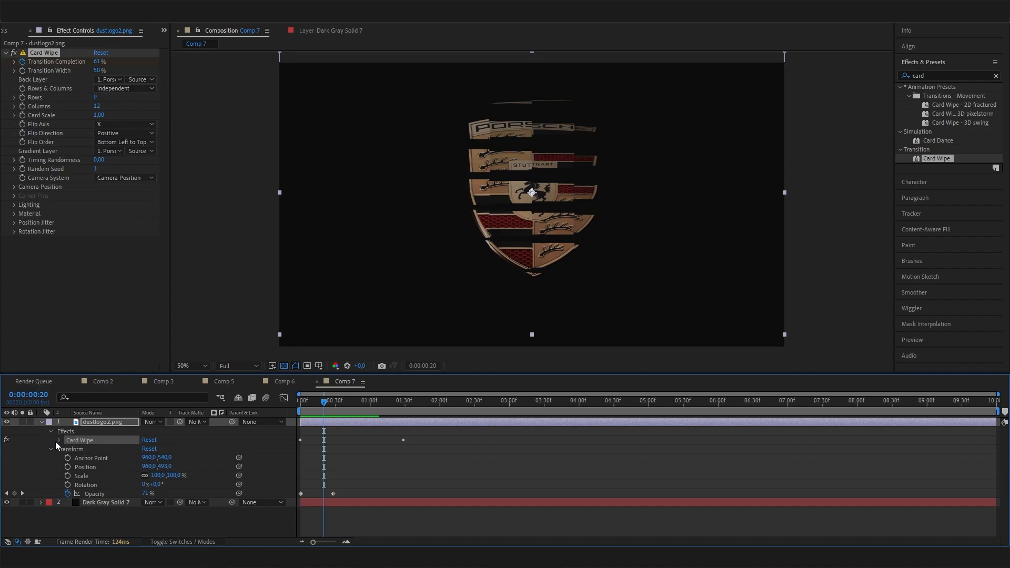
click(404, 432)
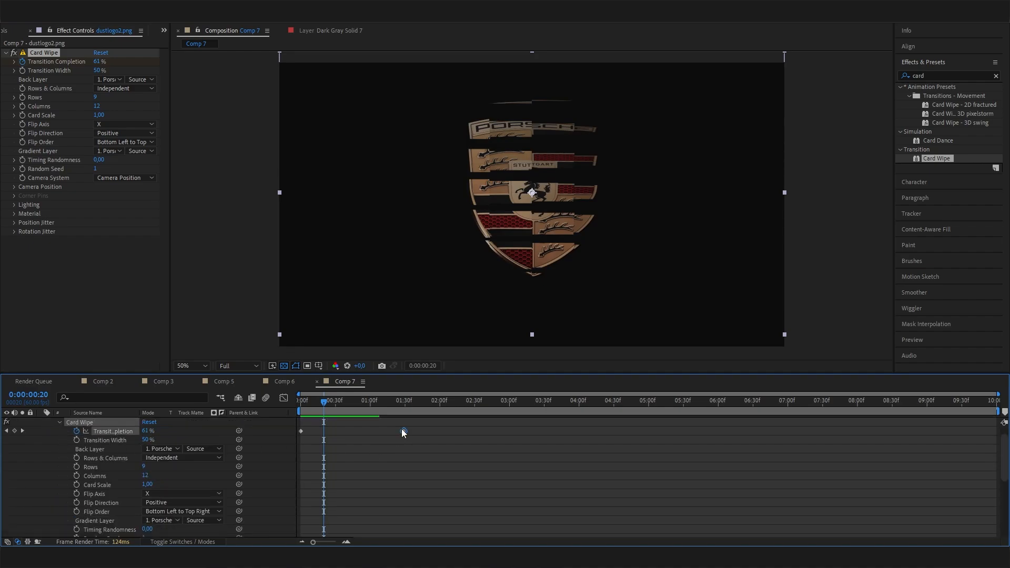
drag(403, 432, 269, 438)
key(space)
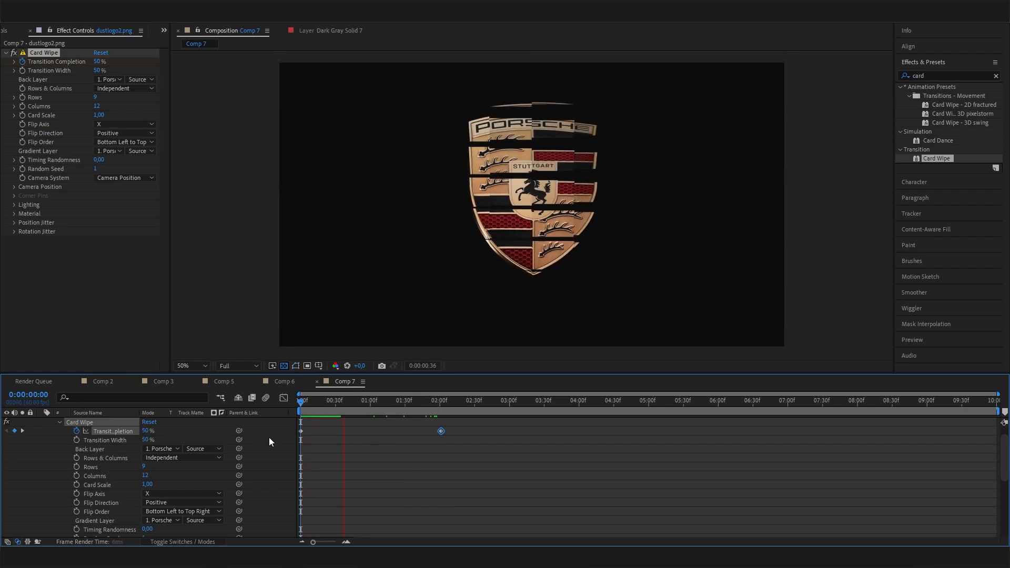
key(space)
Examine the end of the logo's wipe between about 0:00:00:58 and 0:00:01:25
drag(345, 405, 372, 408)
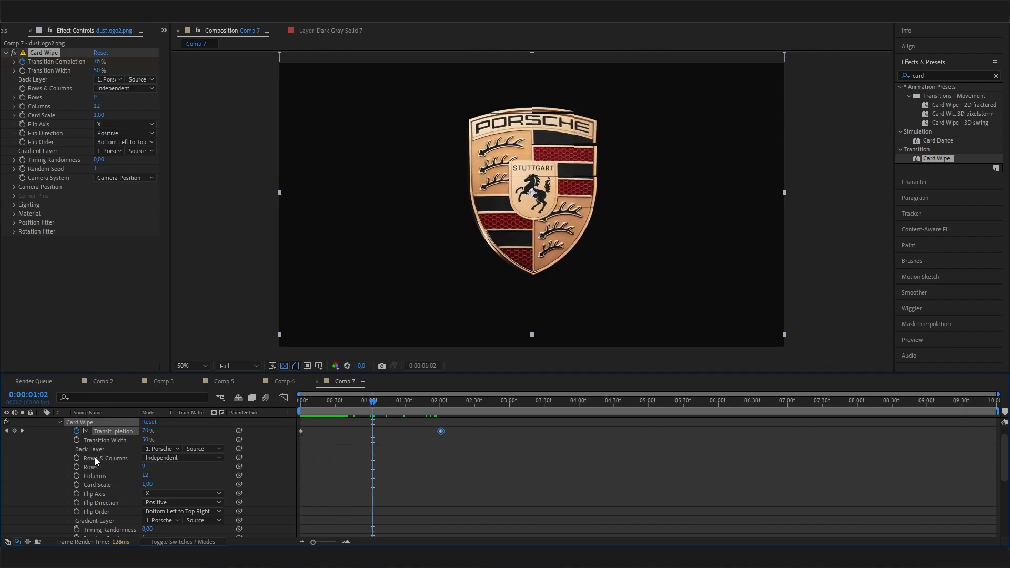
scroll(66, 442, up, 1)
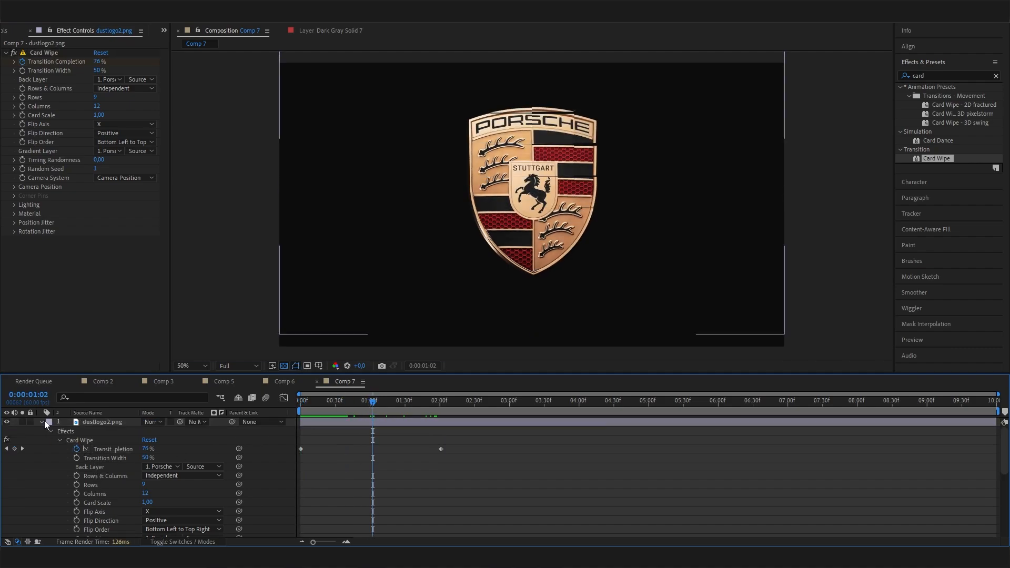
click(312, 440)
drag(366, 409, 400, 405)
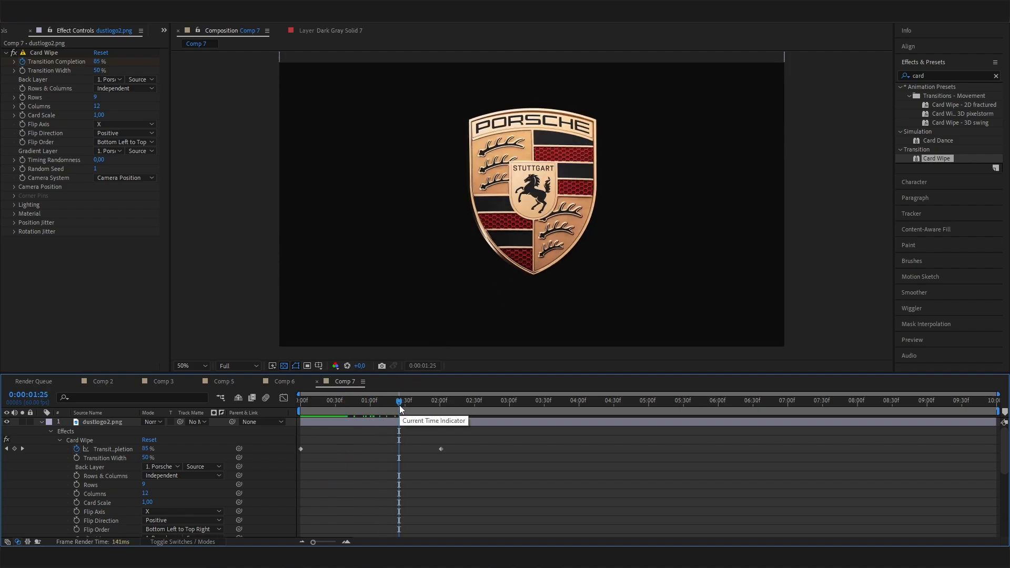
drag(400, 405, 367, 402)
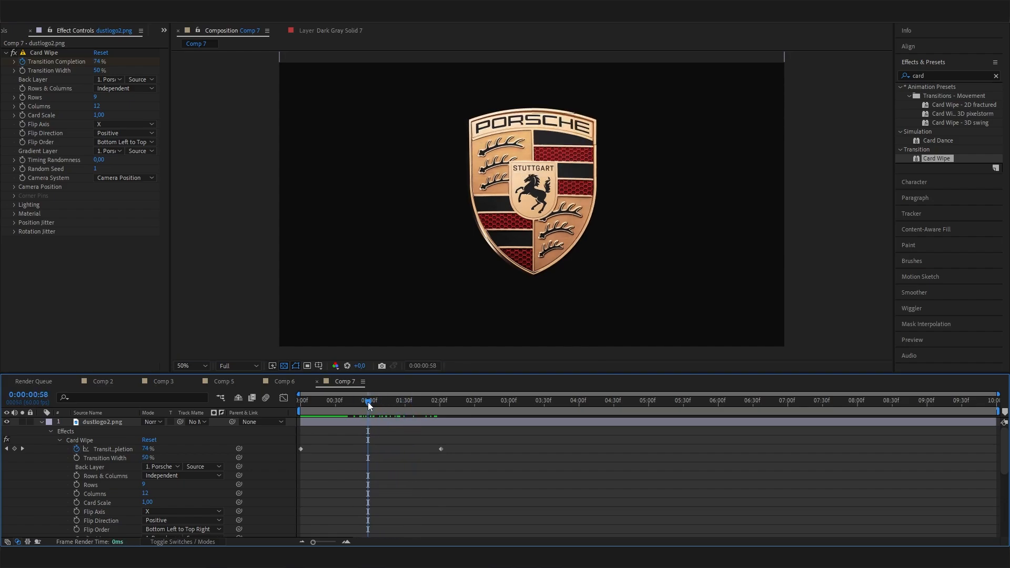
Apply the CC Wide Time effect to the Porsche logo layer after its Card Wipe effect
drag(953, 76, 870, 86)
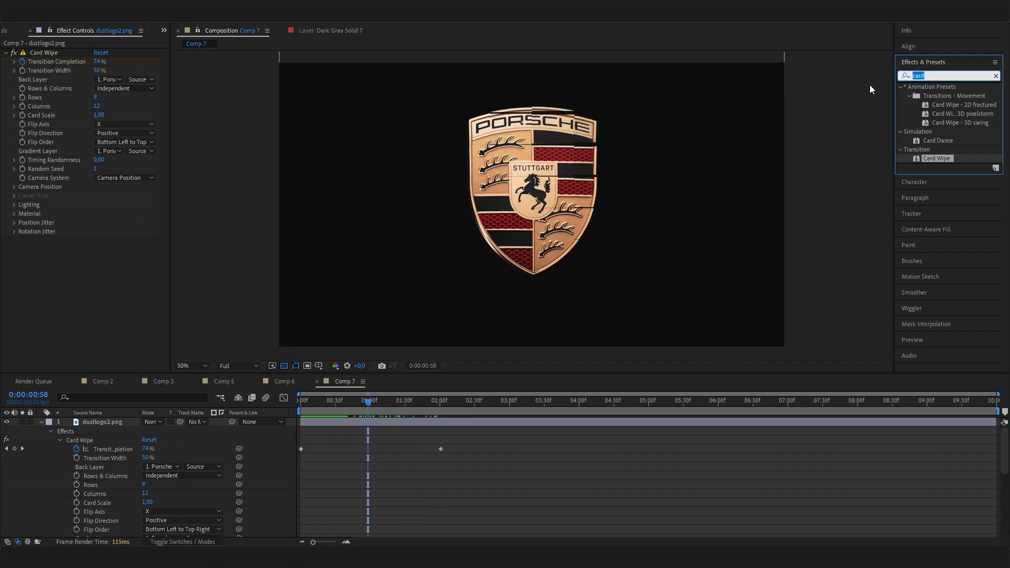
key(BackSpace)
text(wide)
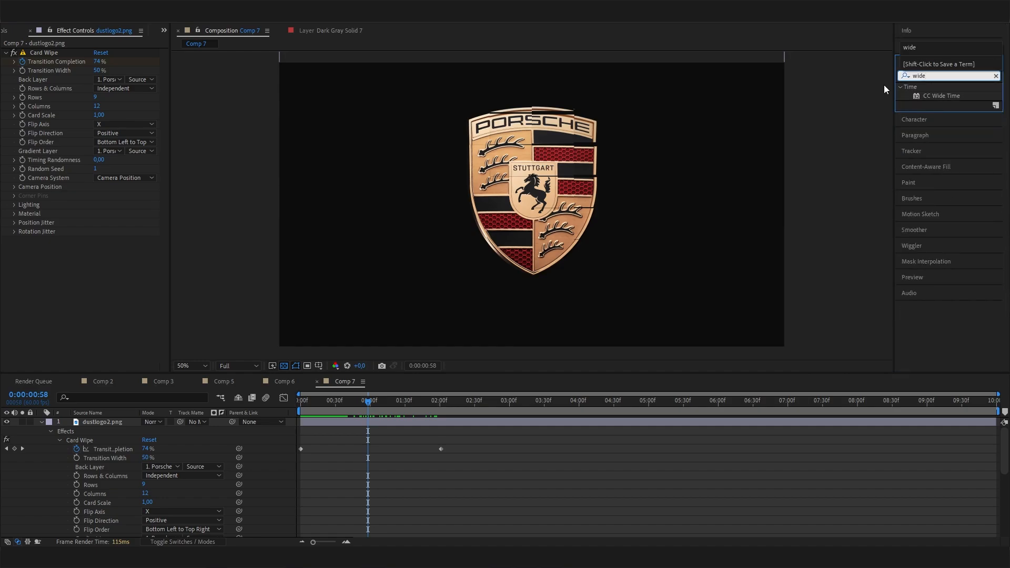
click(943, 96)
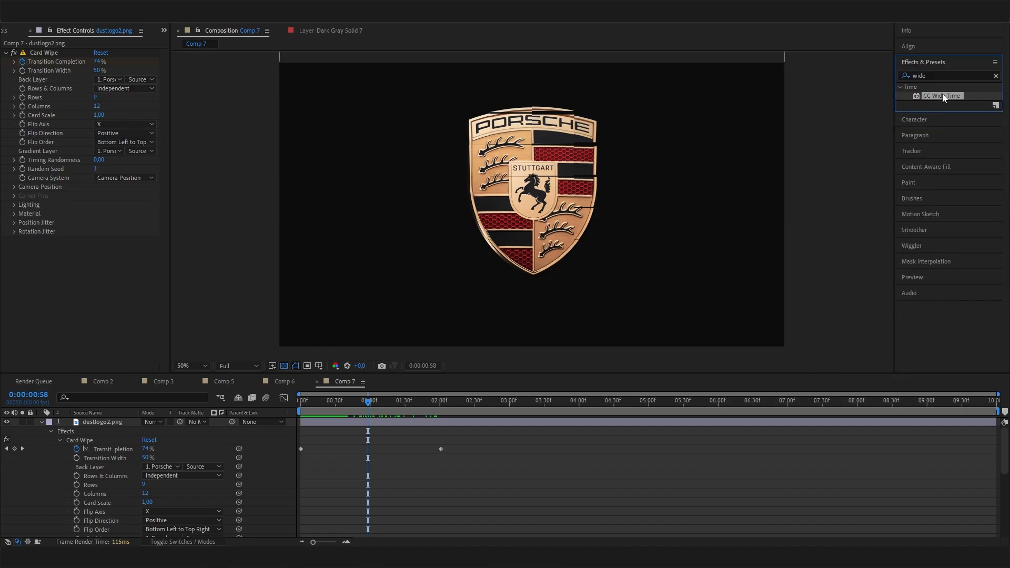
drag(942, 96, 84, 274)
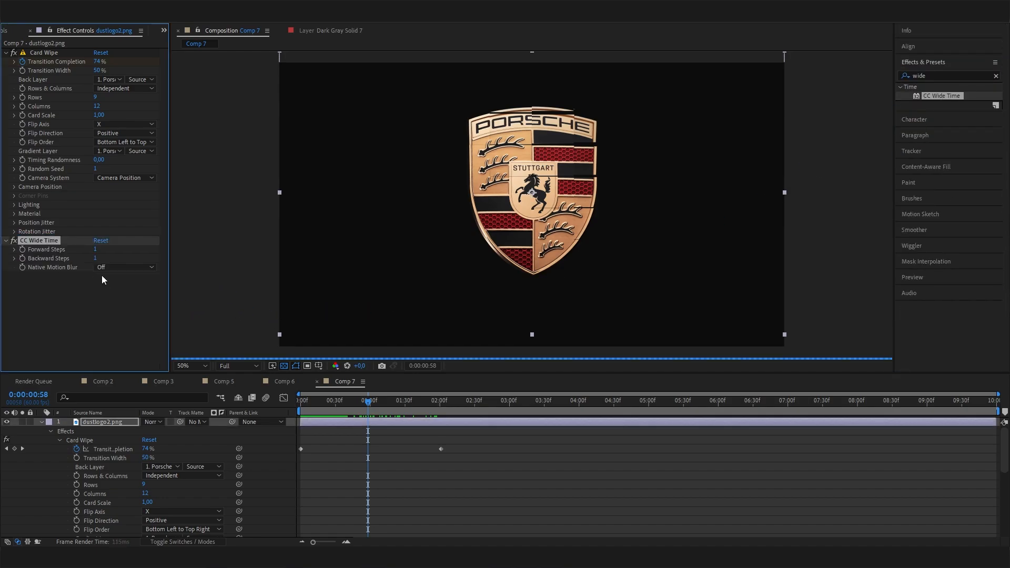
Check the wipe around 0:00:00:52 and set CC Wide Time's Backward Steps to 7
click(406, 402)
click(361, 406)
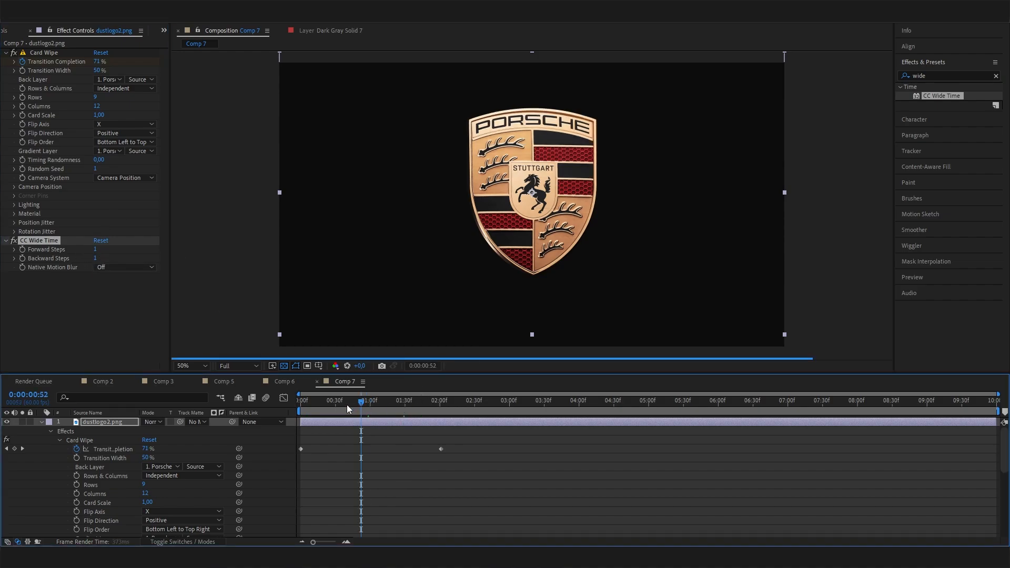
click(95, 258)
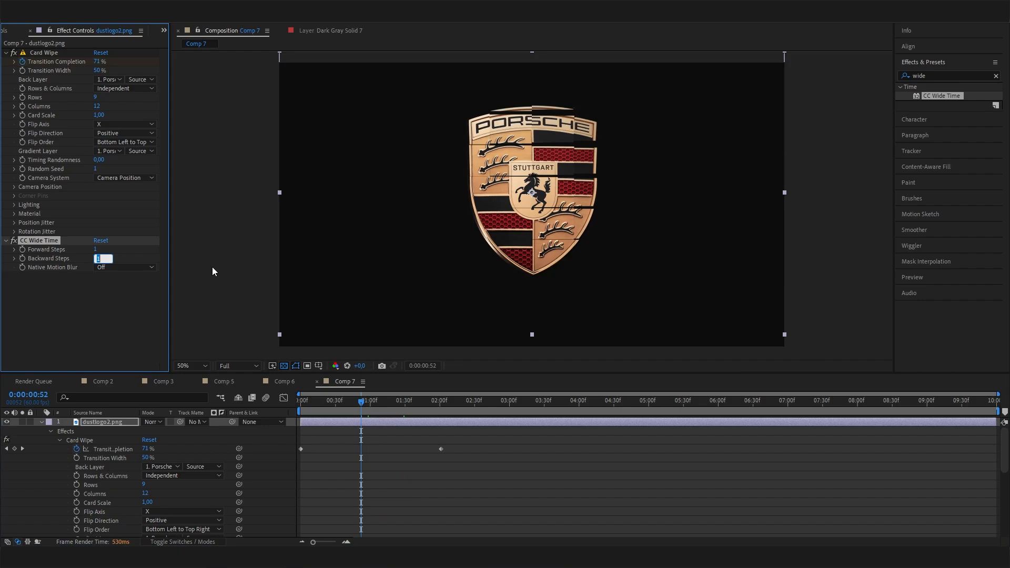
text(7)
key(Return)
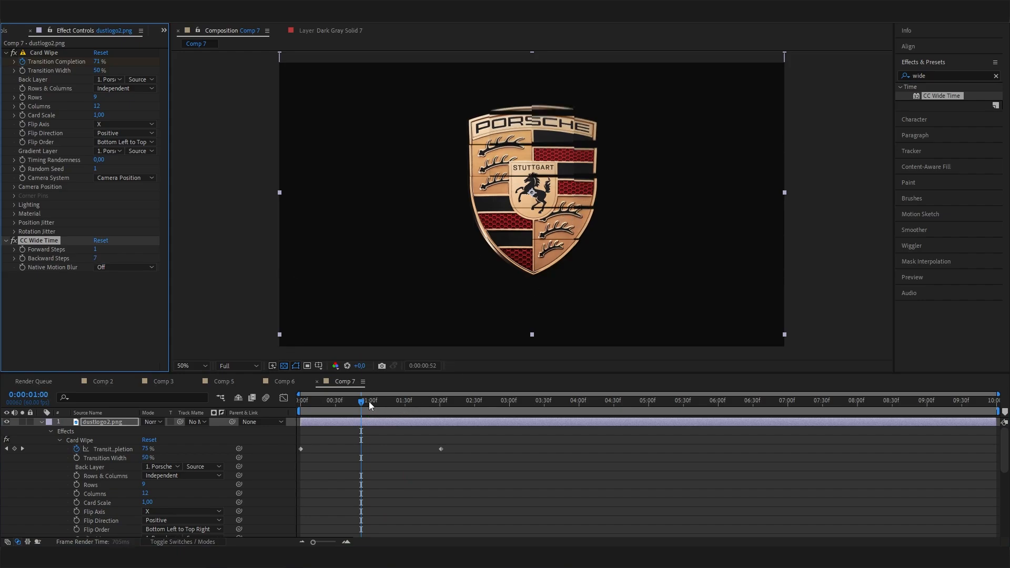
Preview the logo's wipe with the CC Wide Time trails from the start of the composition
drag(363, 402, 279, 409)
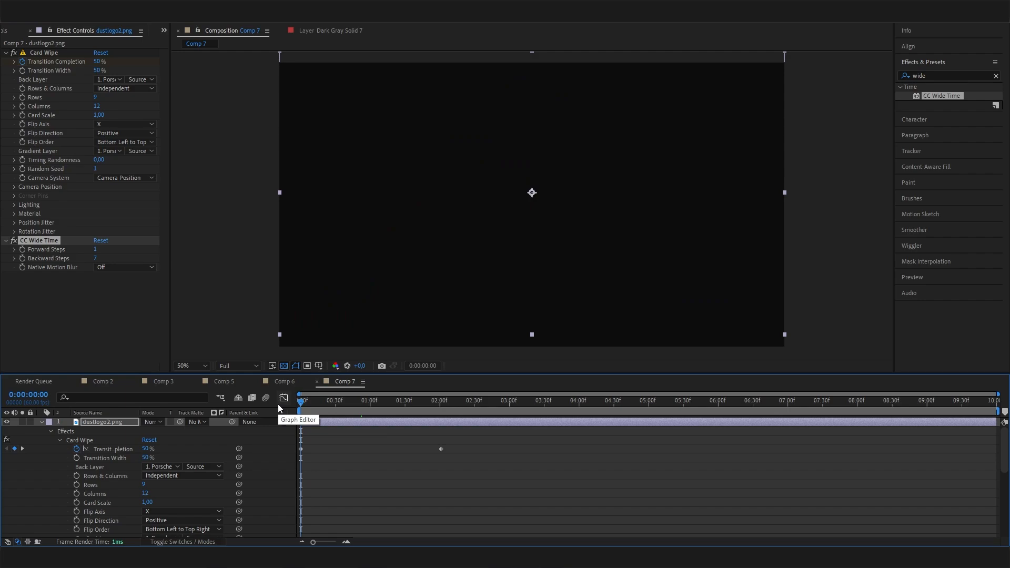
key(space)
key(space)
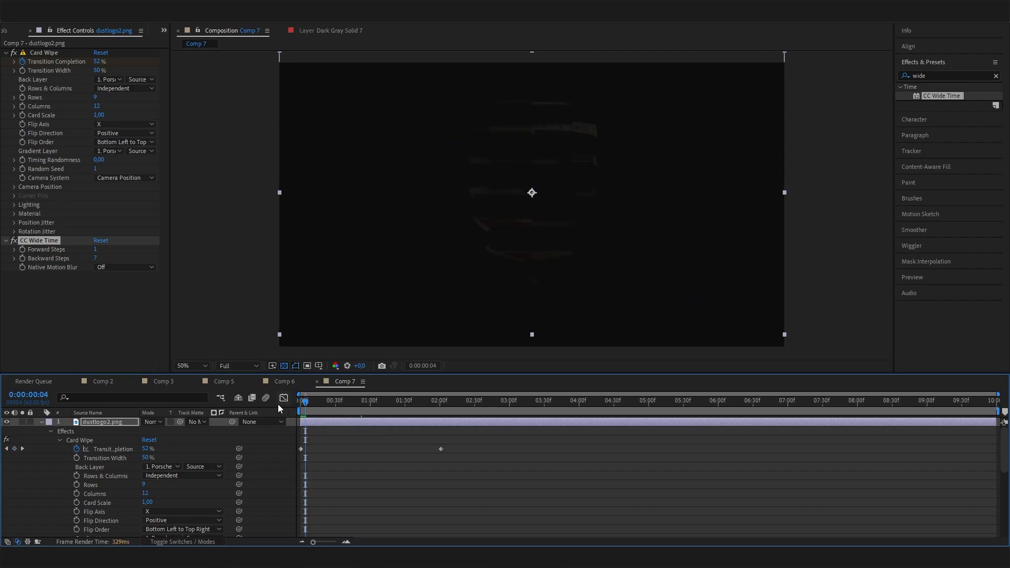
drag(319, 400, 376, 406)
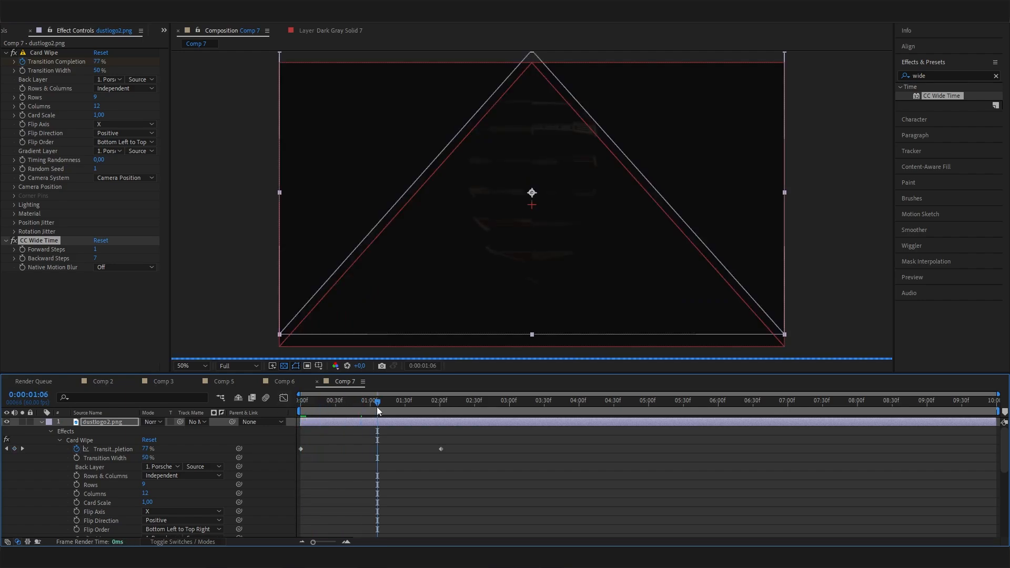
click(338, 408)
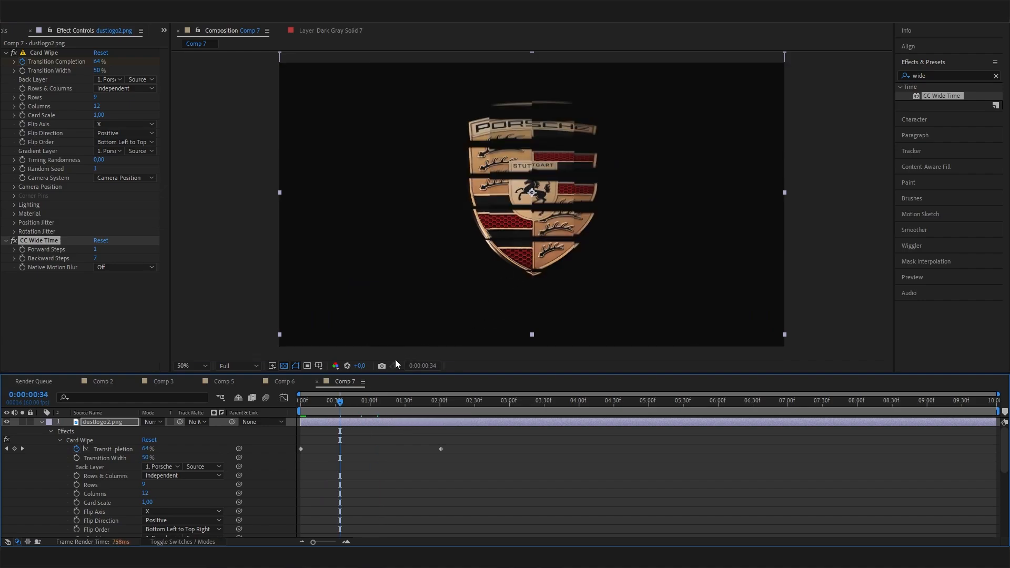
drag(346, 408, 310, 407)
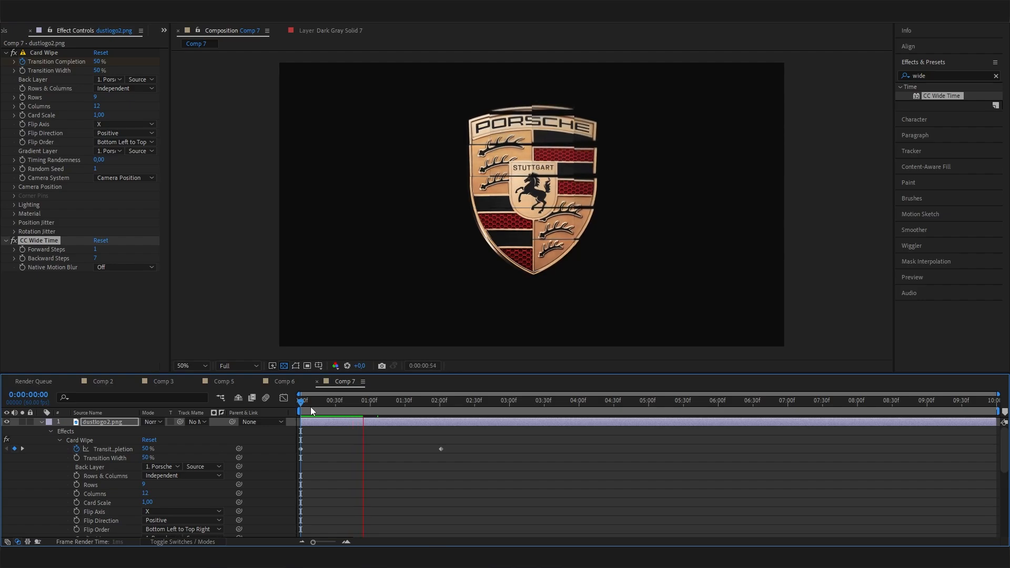
key(space)
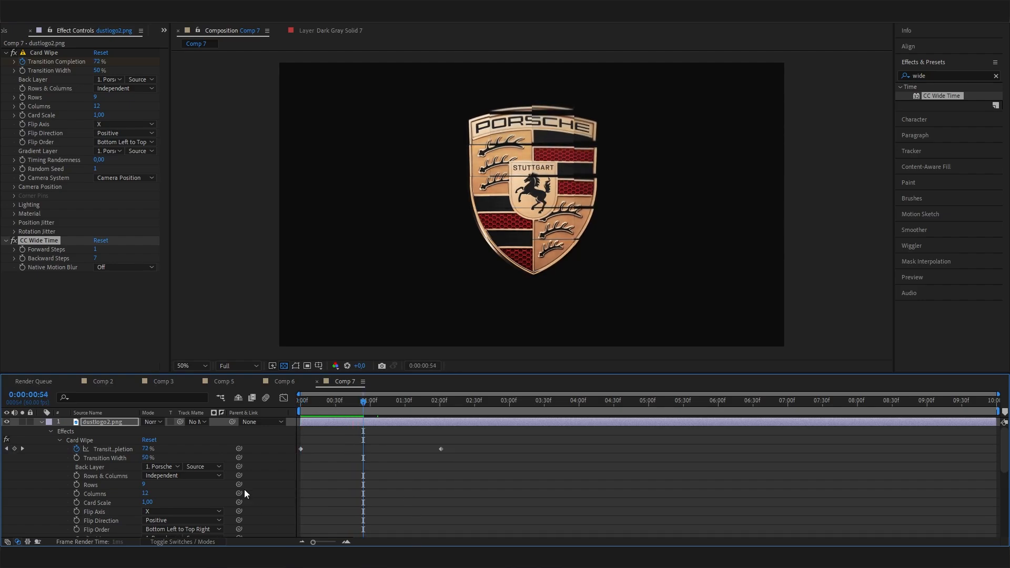
Examine the logo and PERFECTION text animation in Comp 5 as a reference and return to Comp 7
drag(341, 403, 541, 443)
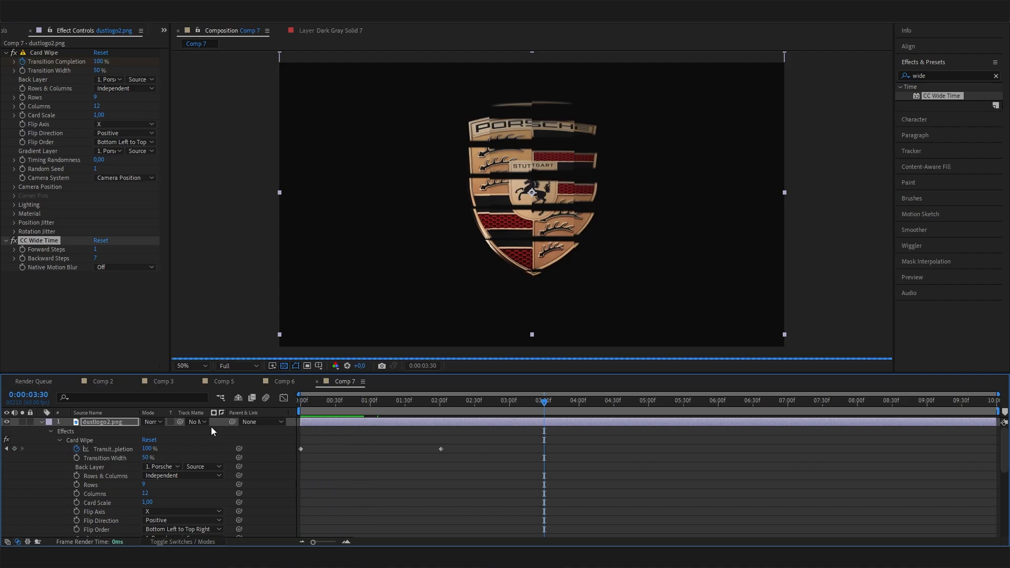
click(234, 385)
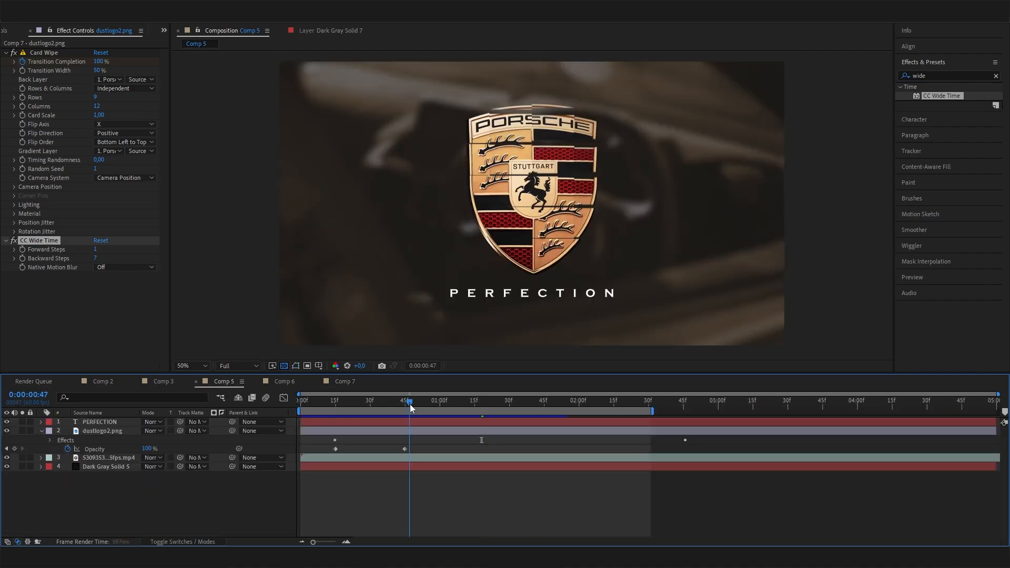
click(400, 403)
mouse_move(412, 400)
mouse_down()
mouse_move(319, 403)
mouse_move(428, 405)
mouse_move(365, 431)
mouse_move(326, 407)
mouse_move(407, 416)
mouse_up()
click(345, 383)
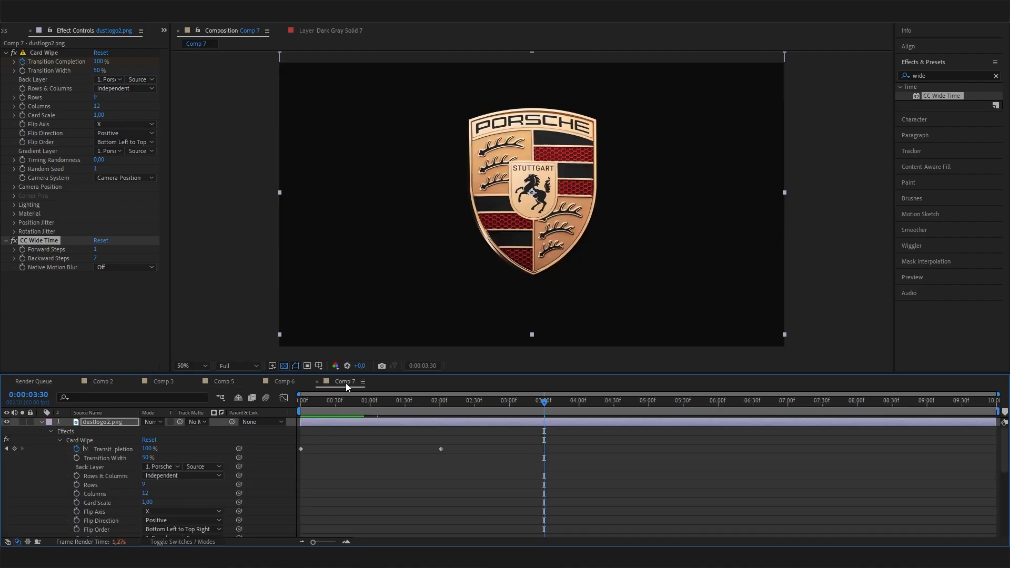
Collapse the logo layer's properties and add a new text layer reading PORSCHE
click(47, 423)
click(43, 422)
click(43, 422)
right_click(134, 461)
mouse_move(189, 337)
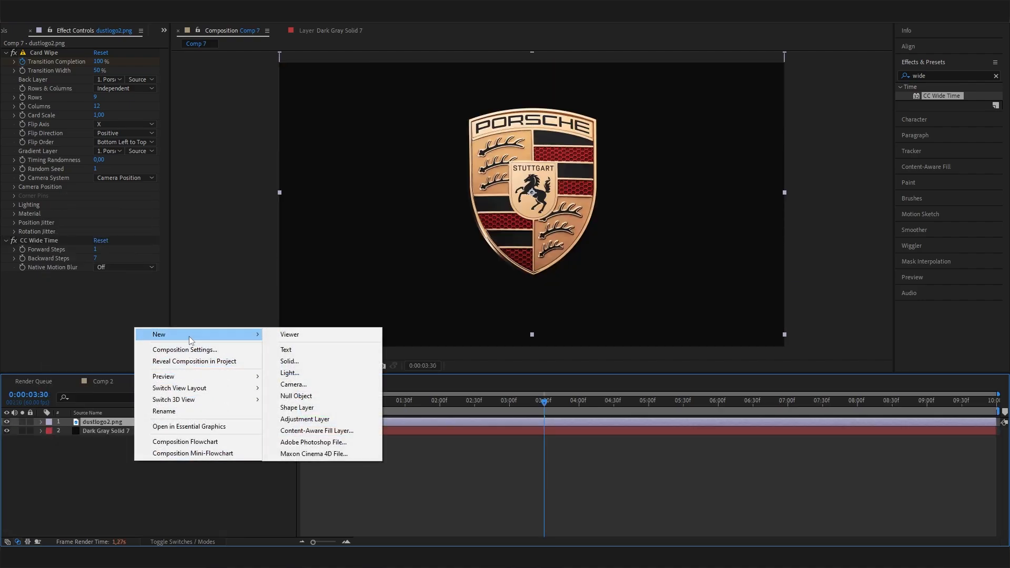
click(325, 348)
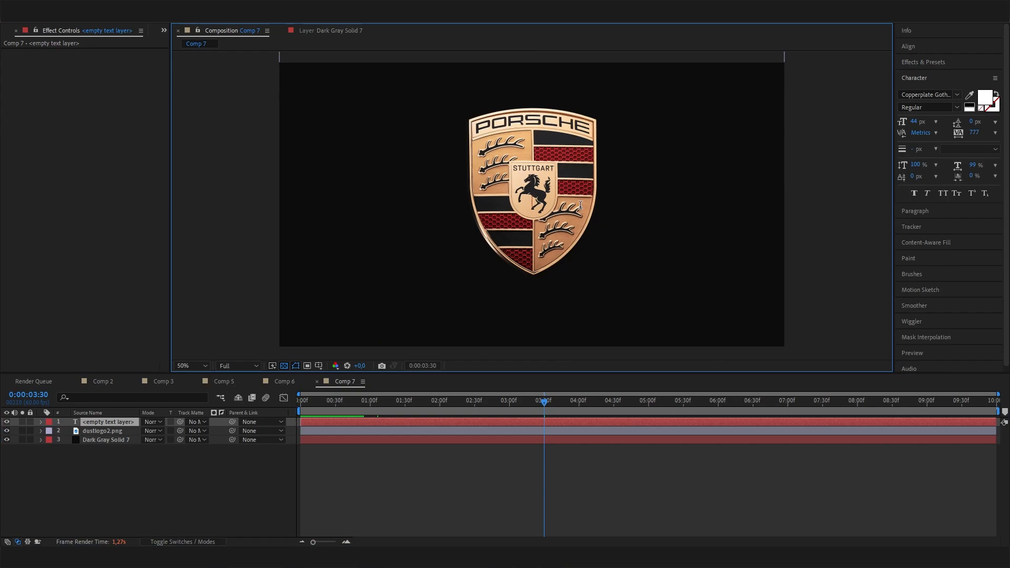
text(PORSCHE)
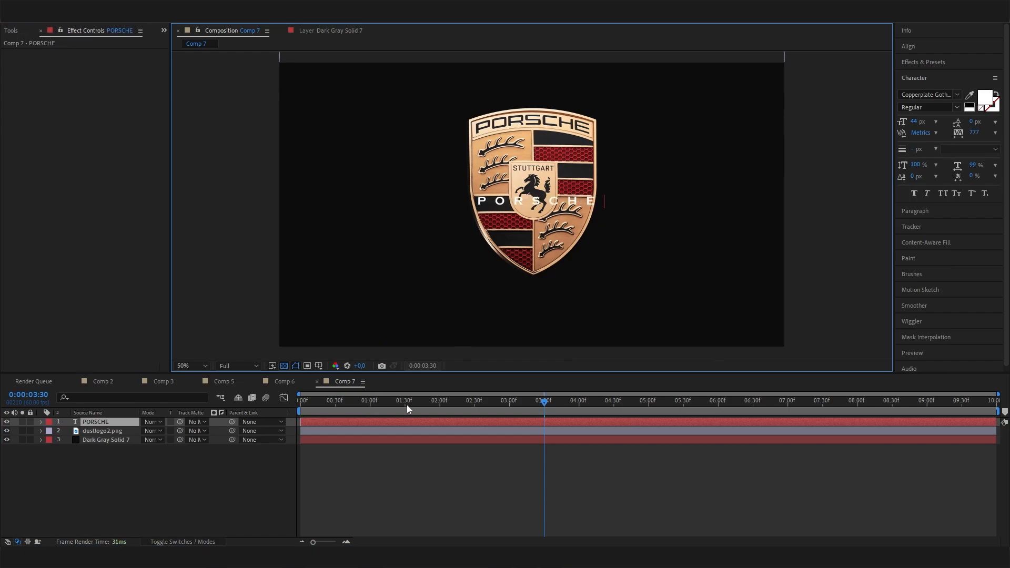
Move the PORSCHE text below the logo to a vertical position of 905 and center it horizontally in the composition
click(122, 450)
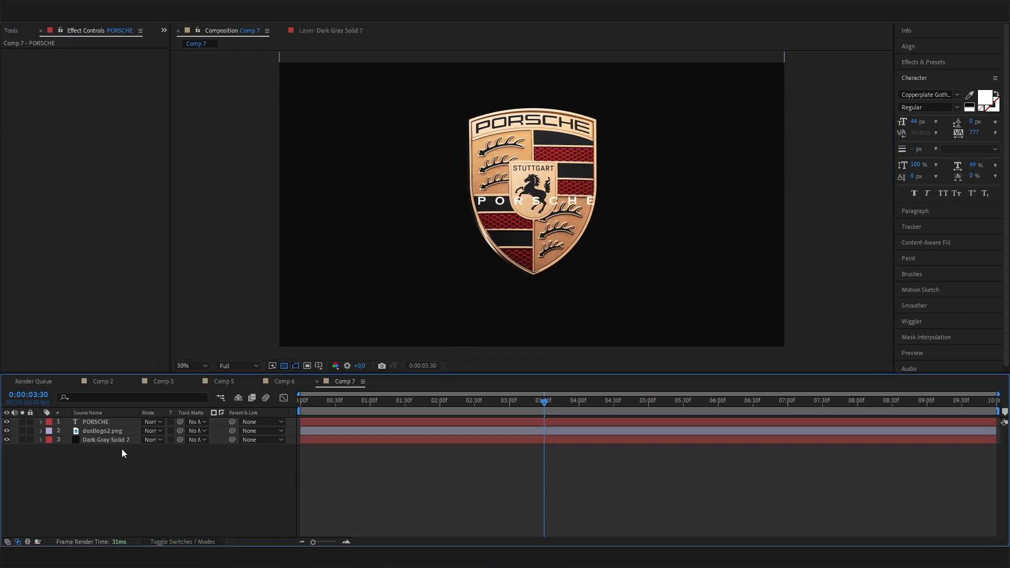
click(125, 421)
key(p)
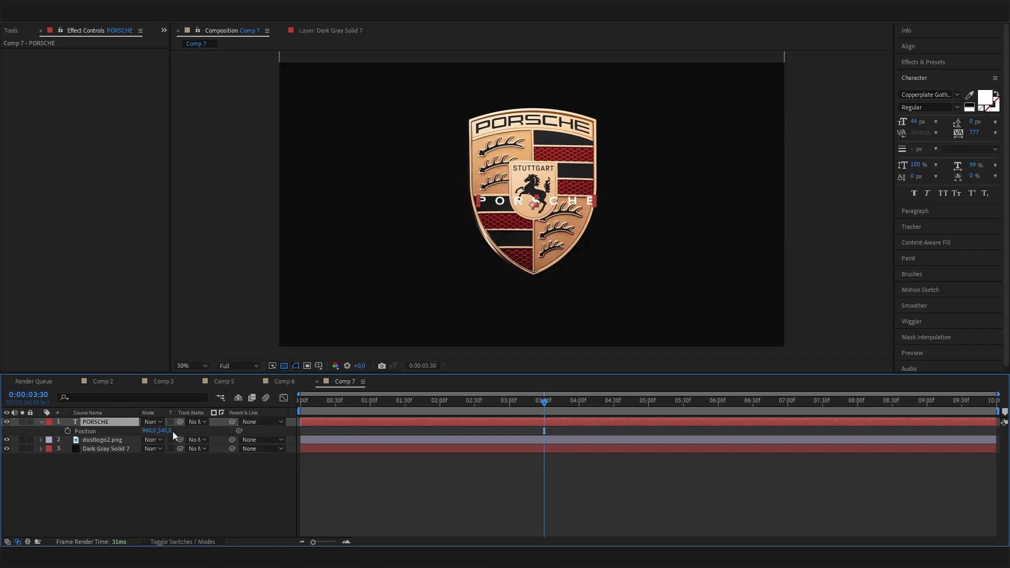
drag(165, 432, 184, 437)
drag(265, 445, 349, 445)
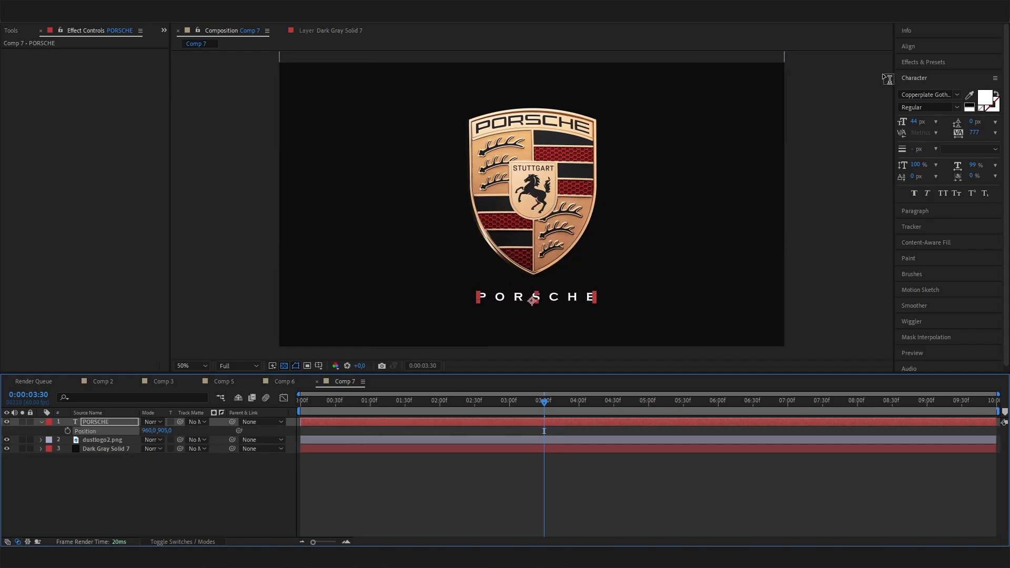
click(924, 47)
click(925, 72)
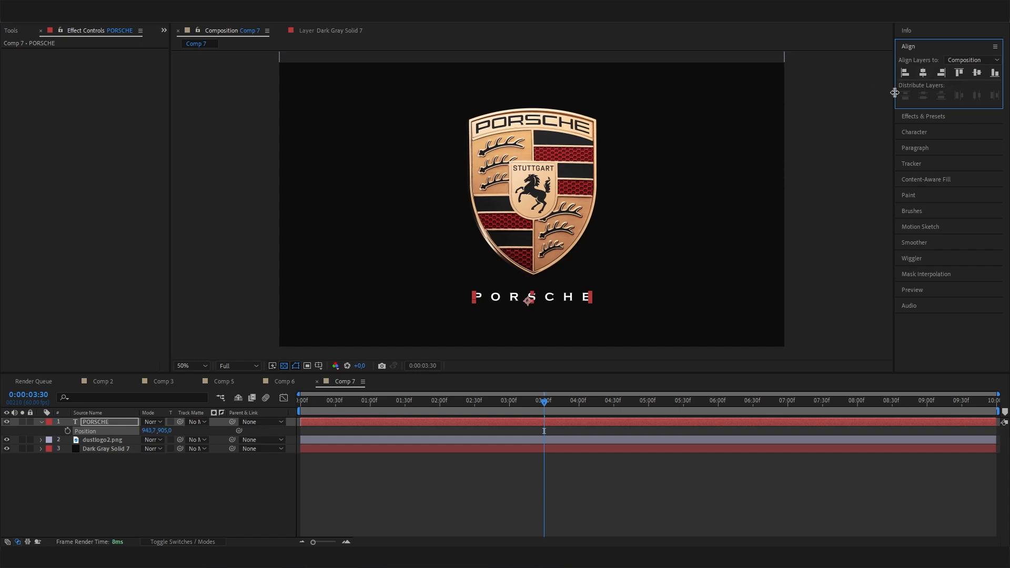
Apply the Linear Wipe transition effect to the PORSCHE text layer
click(248, 489)
click(118, 423)
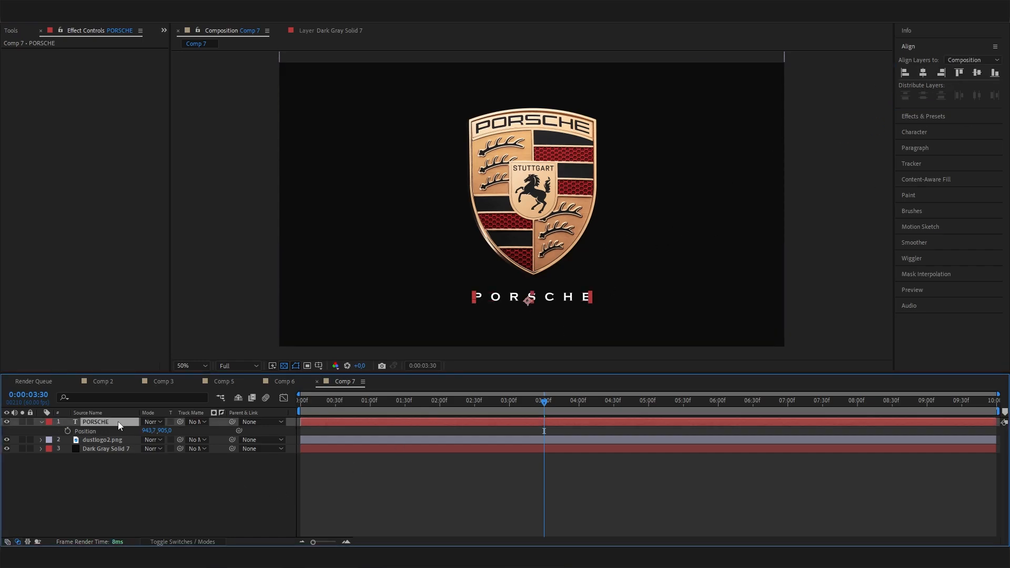
click(932, 112)
drag(934, 97, 826, 86)
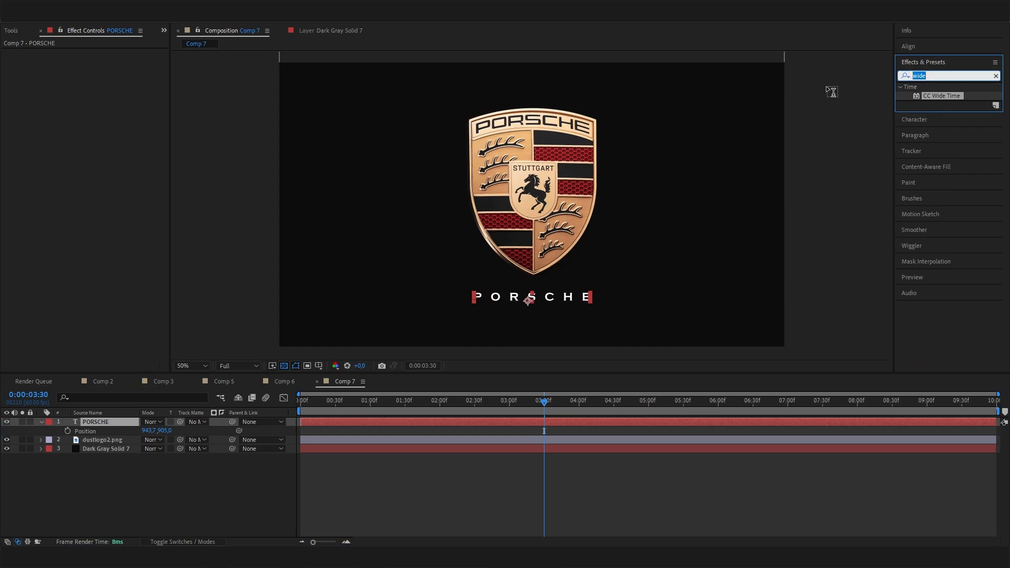
text(linea)
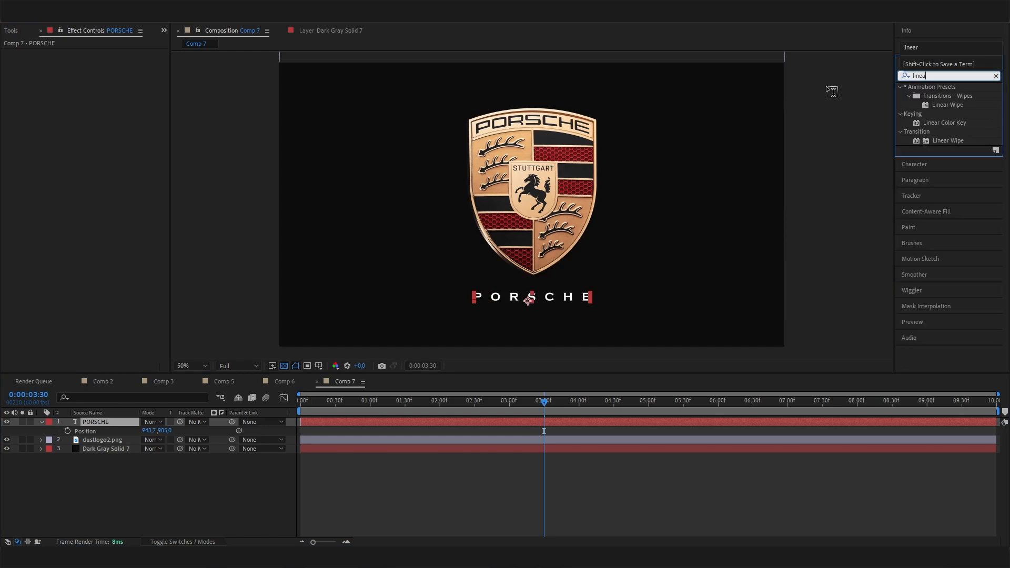
double_click(952, 141)
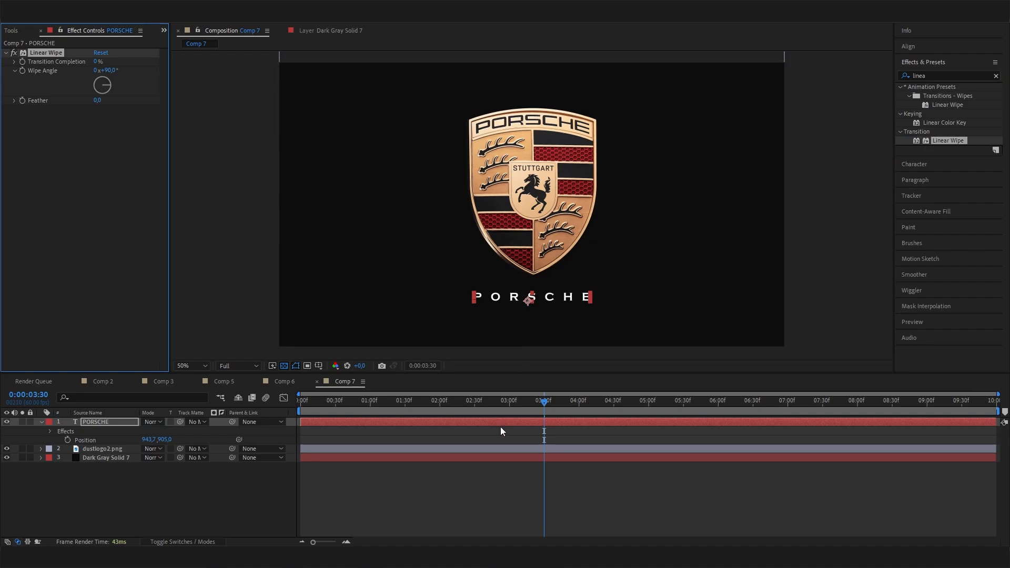
Return to the start of the composition and set the Linear Wipe's Wipe Angle to -90°
drag(509, 401, 363, 402)
key(Home)
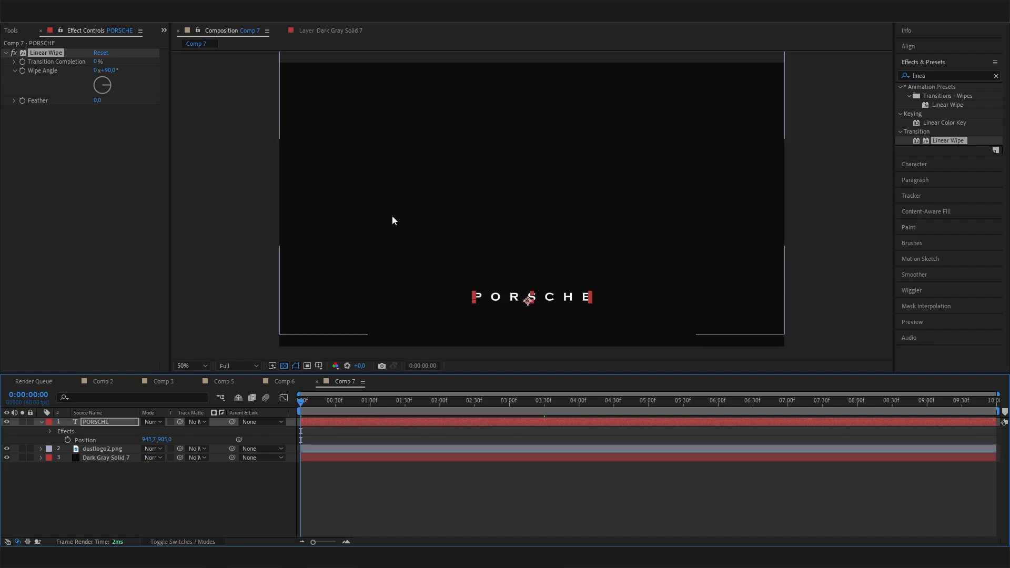
click(109, 70)
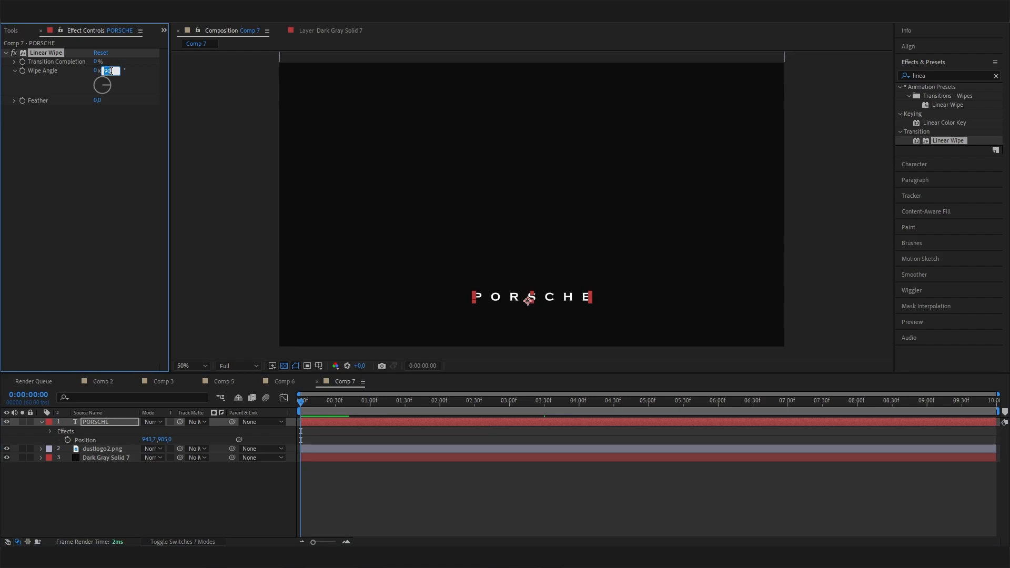
text(-90)
click(133, 156)
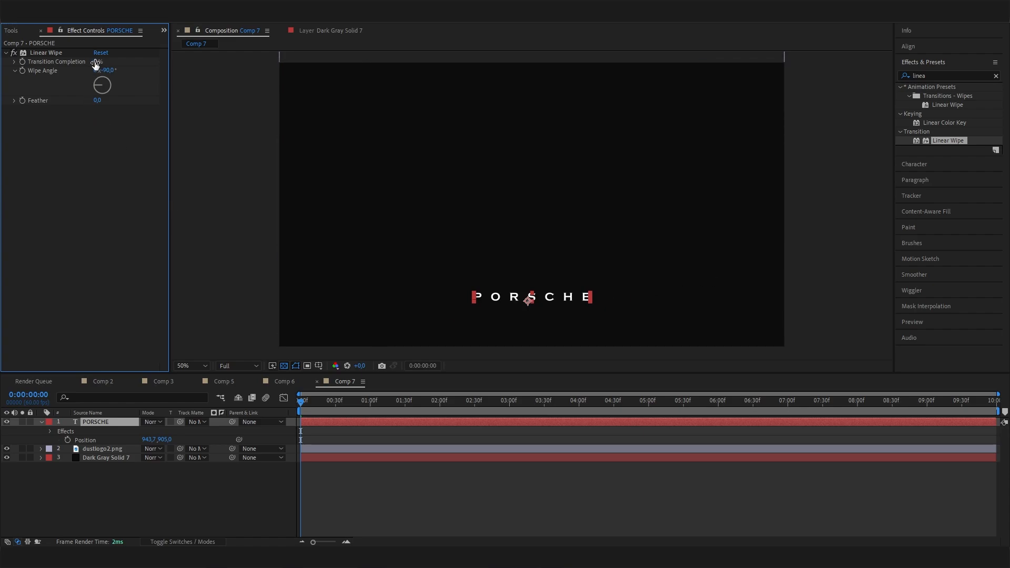
Adjust the Linear Wipe's Transition Completion at the start so the PORSCHE text is completely hidden
click(79, 63)
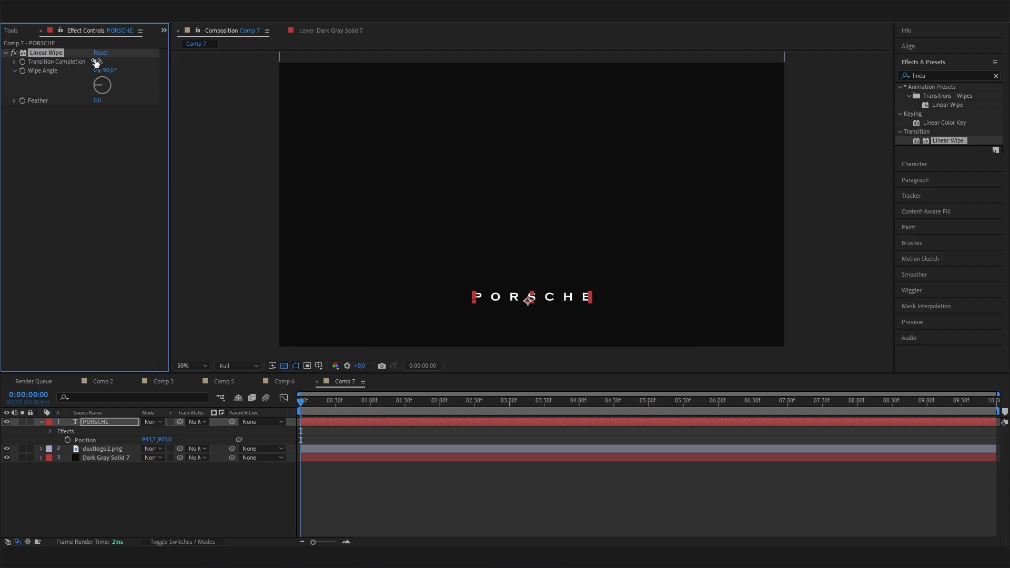
click(97, 61)
click(161, 127)
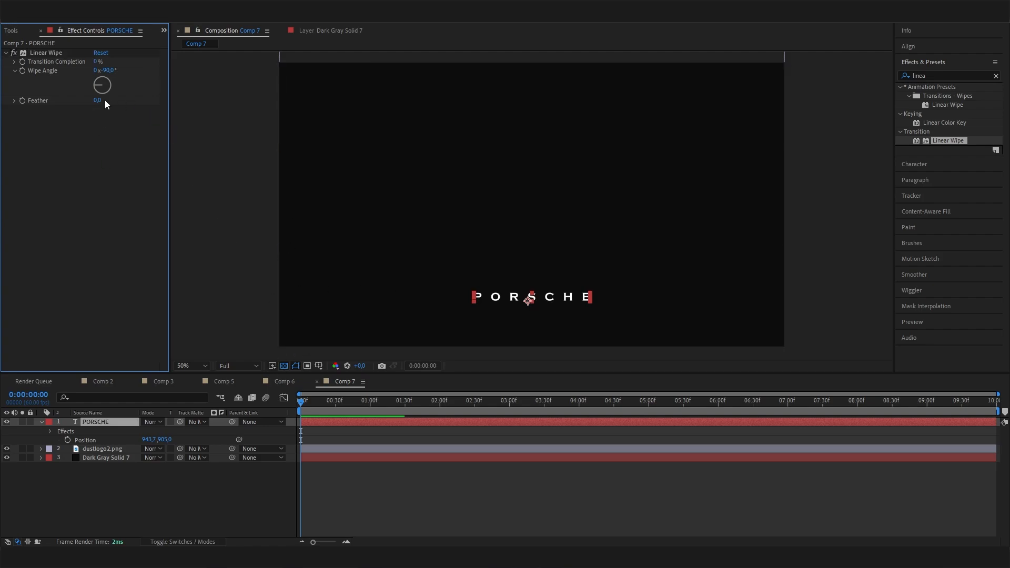
drag(96, 61, 317, 71)
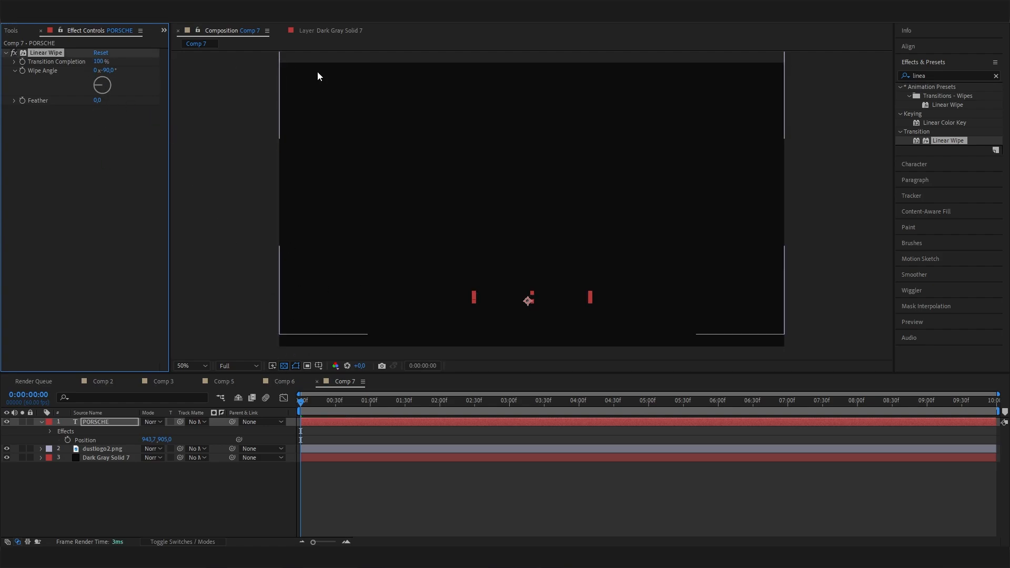
mouse_move(100, 61)
mouse_down()
mouse_move(73, 58)
mouse_move(114, 63)
mouse_move(97, 62)
mouse_up()
right_click(77, 55)
click(48, 108)
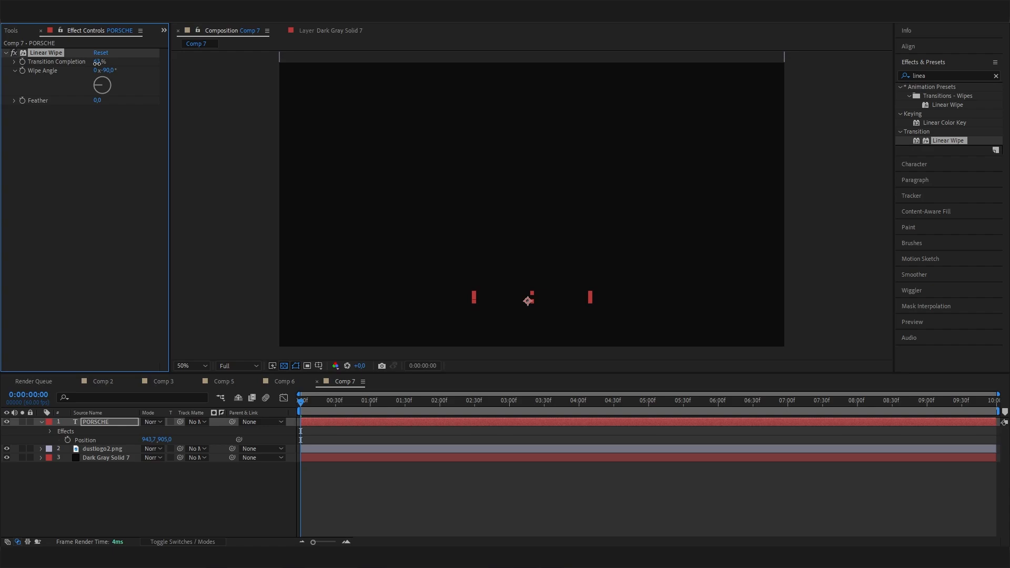
Keyframe the Linear Wipe's Transition Completion at the start and at 31% at 2 seconds, and preview the PORSCHE text reveal
click(21, 61)
drag(349, 400, 441, 388)
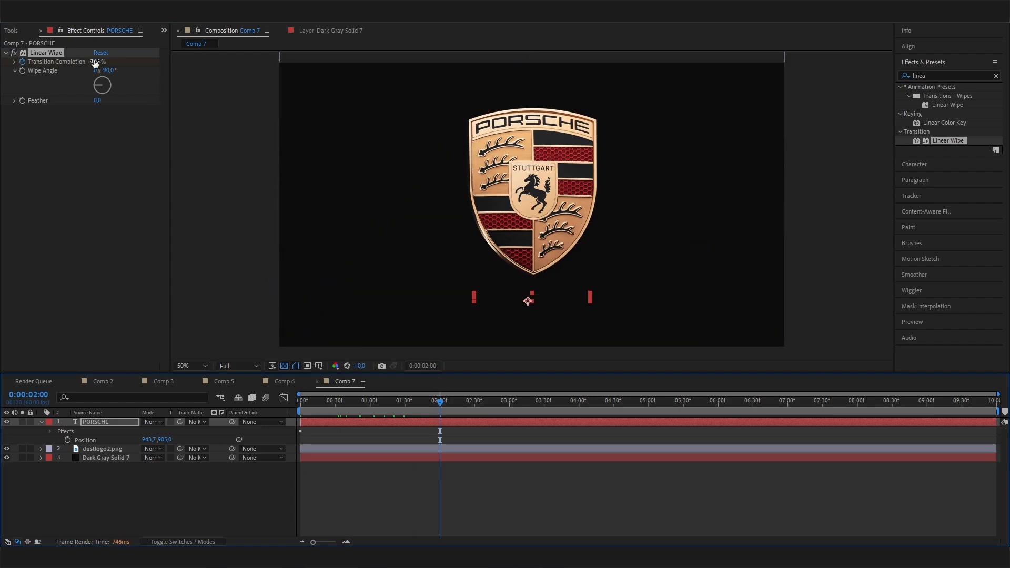
drag(95, 62, 92, 61)
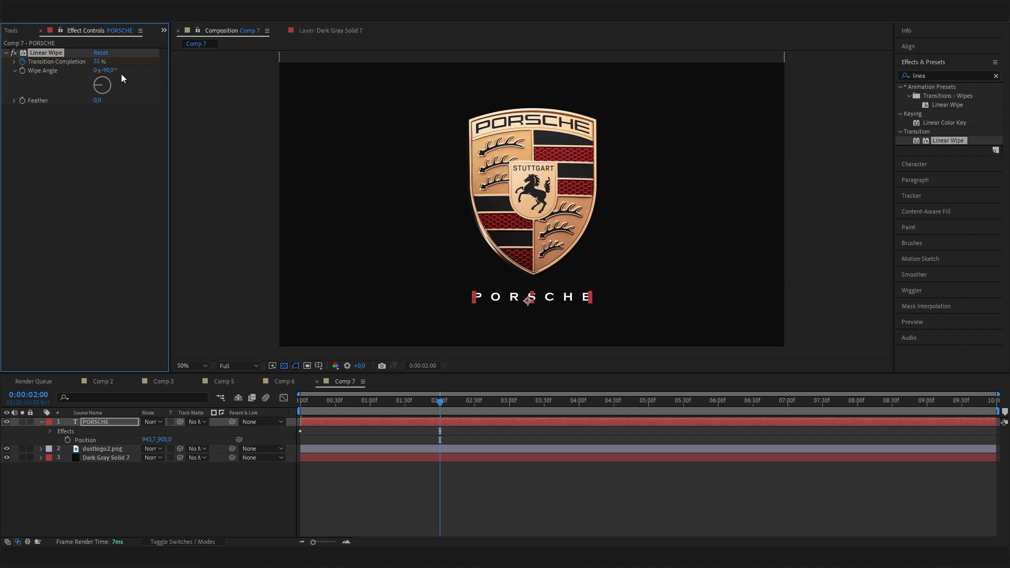
drag(442, 403, 311, 405)
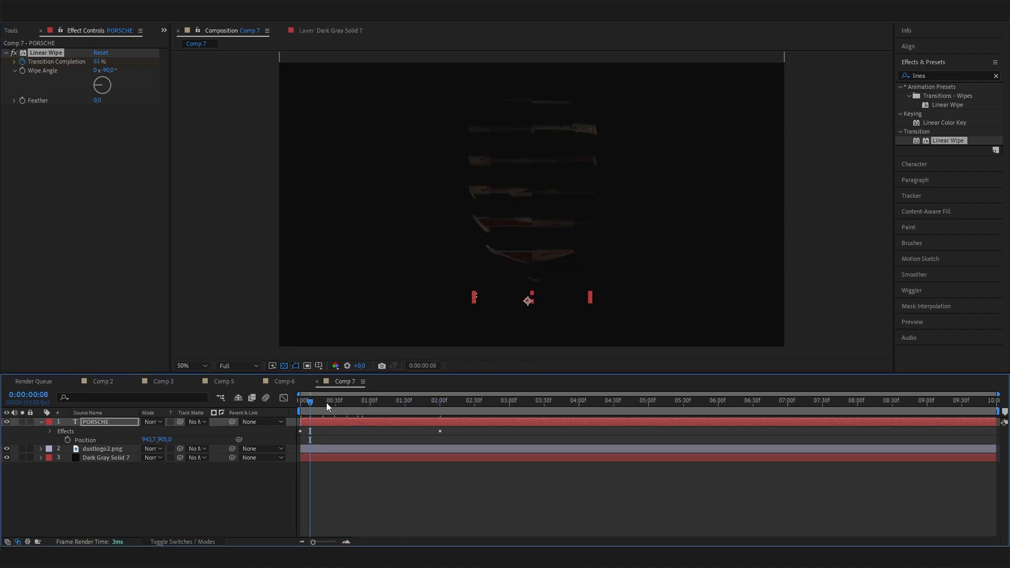
key(space)
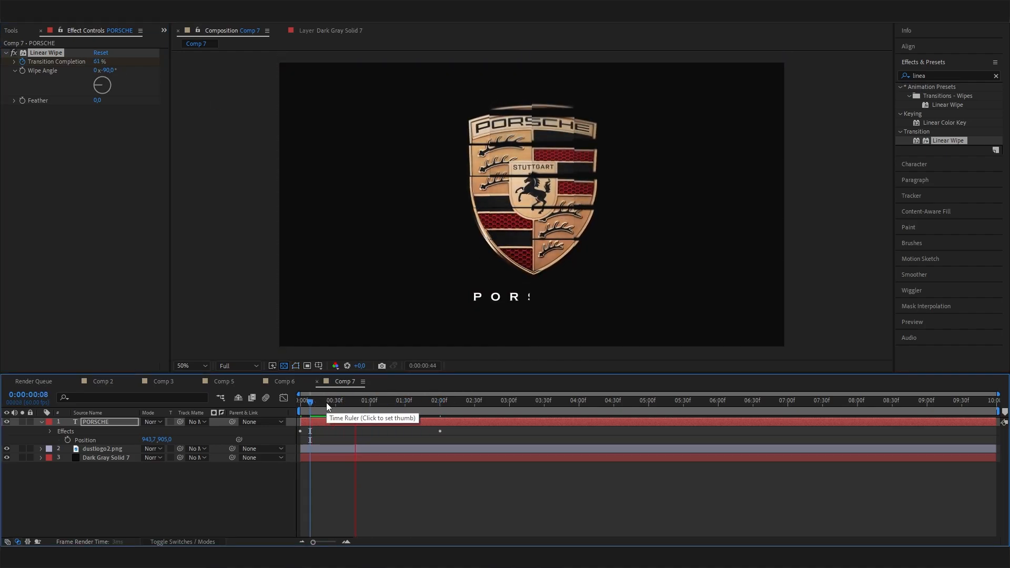
key(space)
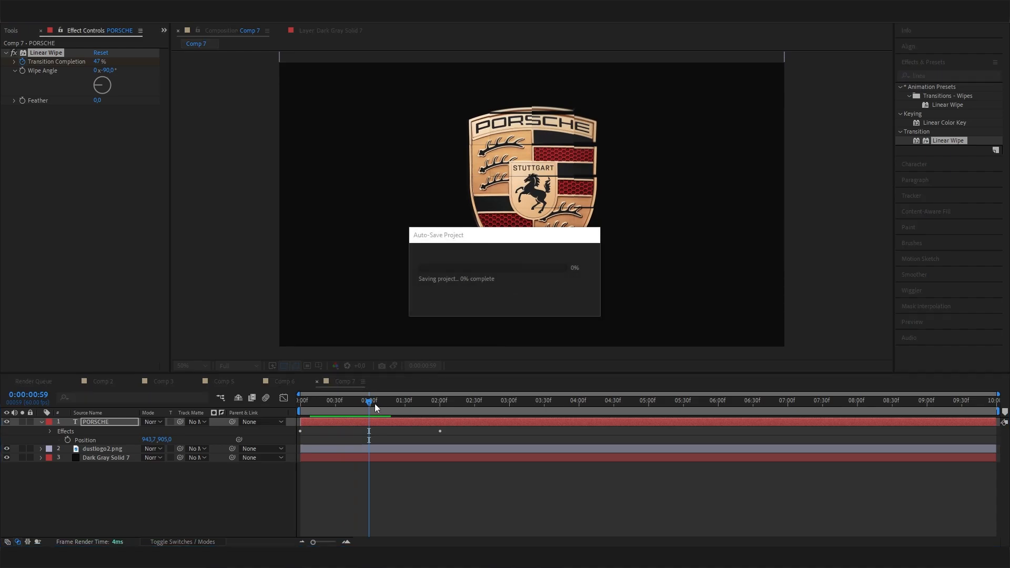
Soften the PORSCHE text's wipe edge partway through the reveal by setting the Linear Wipe's Feather to 156
drag(367, 405, 375, 404)
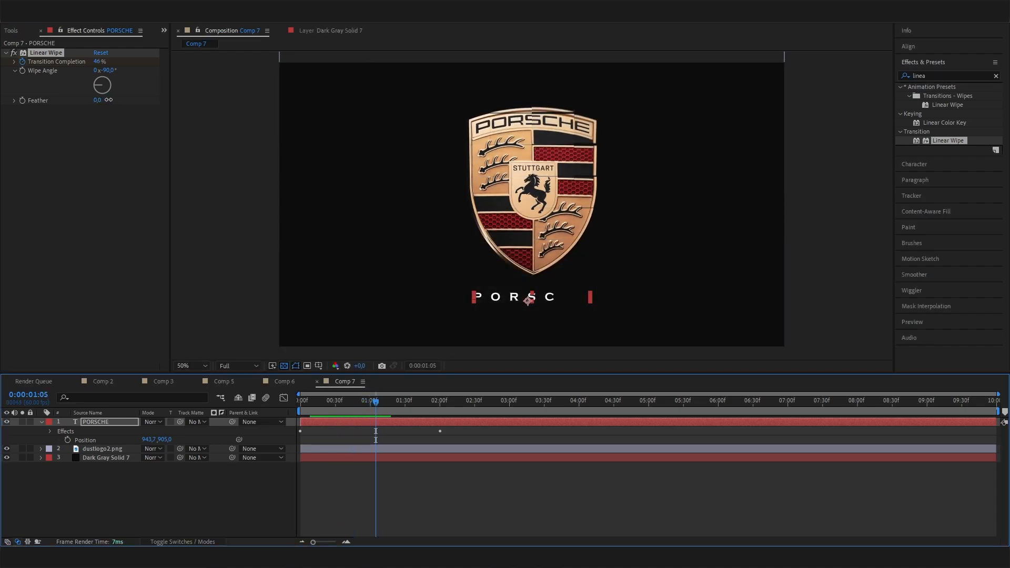
drag(99, 100, 182, 98)
mouse_move(369, 413)
mouse_down()
mouse_move(338, 415)
mouse_move(409, 425)
mouse_move(360, 426)
mouse_up()
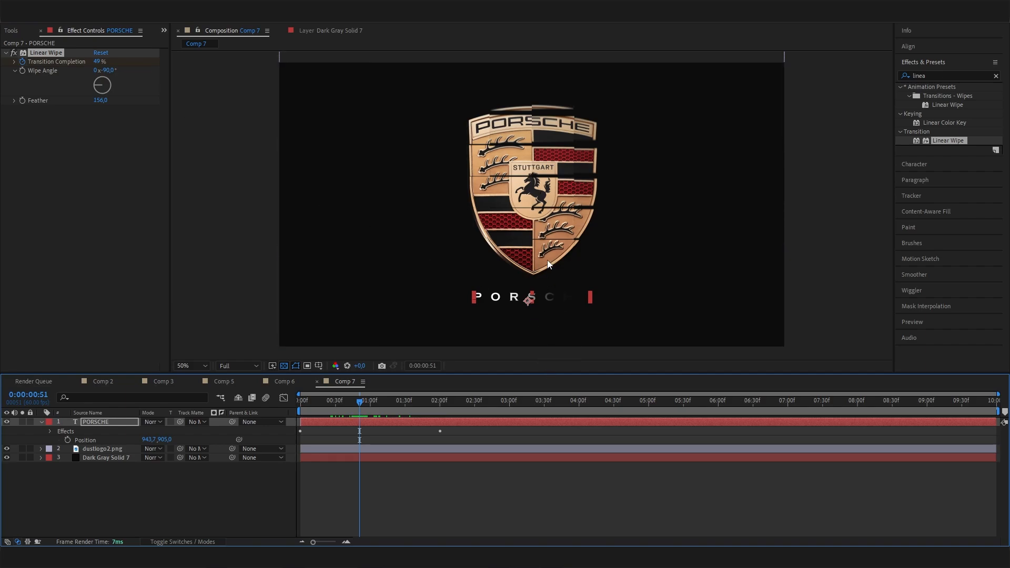
Set the Linear Wipe's Wipe Angle to -115° and check the PORSCHE text near the start of the composition
click(106, 71)
text(-100)
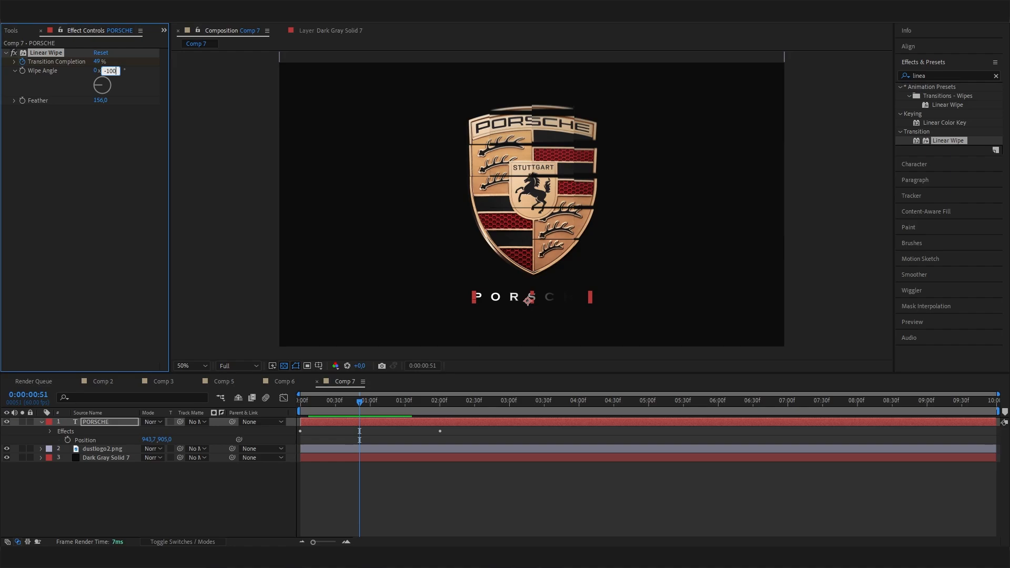
text(15)
key(Return)
drag(353, 403, 306, 405)
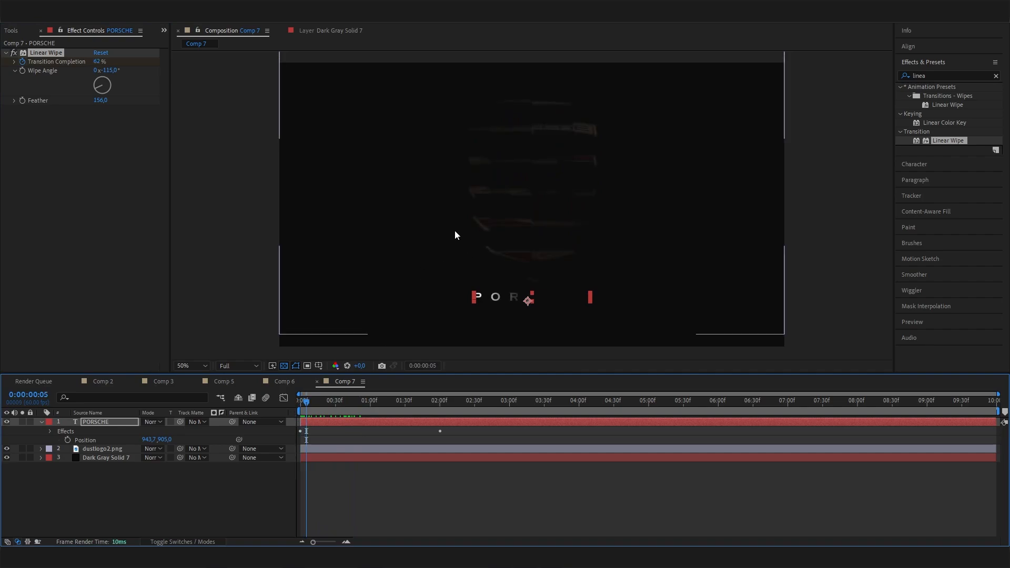
click(531, 258)
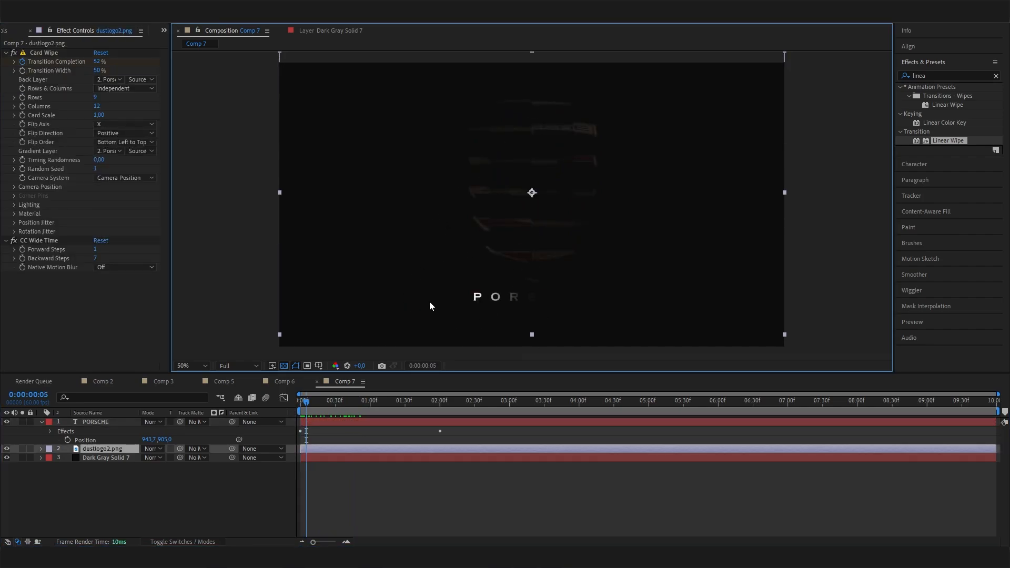